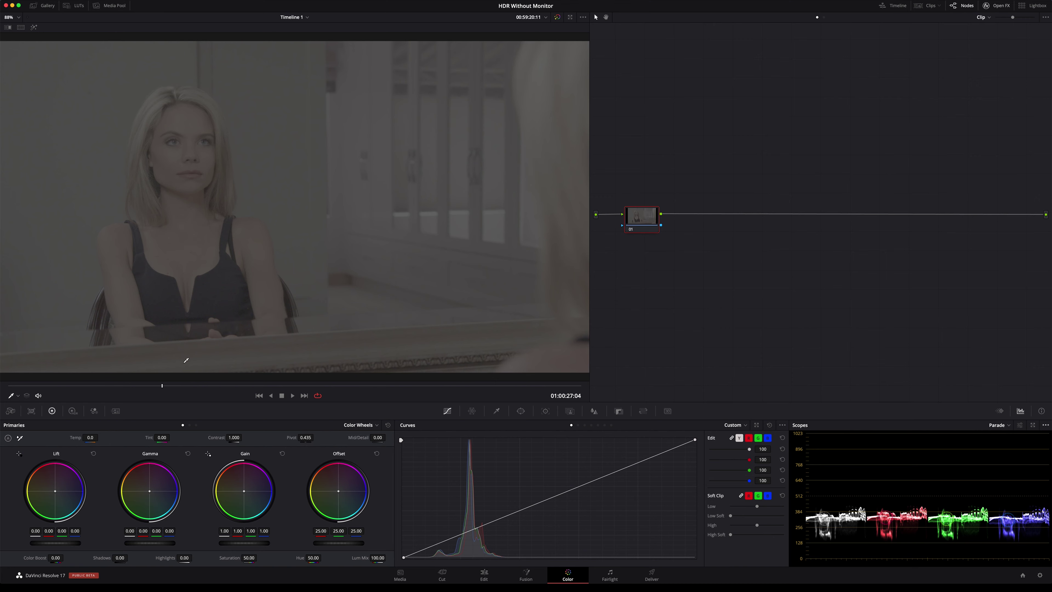
- Scrub through the clip to preview it, then save the project
{"action": "mouse_move", "coordinate": [174, 388]}
{"action": "left_mouse_down"}
{"action": "mouse_move", "coordinate": [219, 386]}
{"action": "mouse_move", "coordinate": [185, 389]}
{"action": "left_mouse_up"}
{"action": "mouse_move", "coordinate": [327, 387]}
{"action": "left_mouse_down"}
{"action": "mouse_move", "coordinate": [386, 388]}
{"action": "mouse_move", "coordinate": [183, 386]}
{"action": "left_mouse_up"}
{"action": "key", "text": "super+s"}
- Reset all grades and nodes, and move node 01 down so its connections run straight
{"action": "right_click", "coordinate": [776, 290]}
{"action": "left_click", "coordinate": [797, 294]}
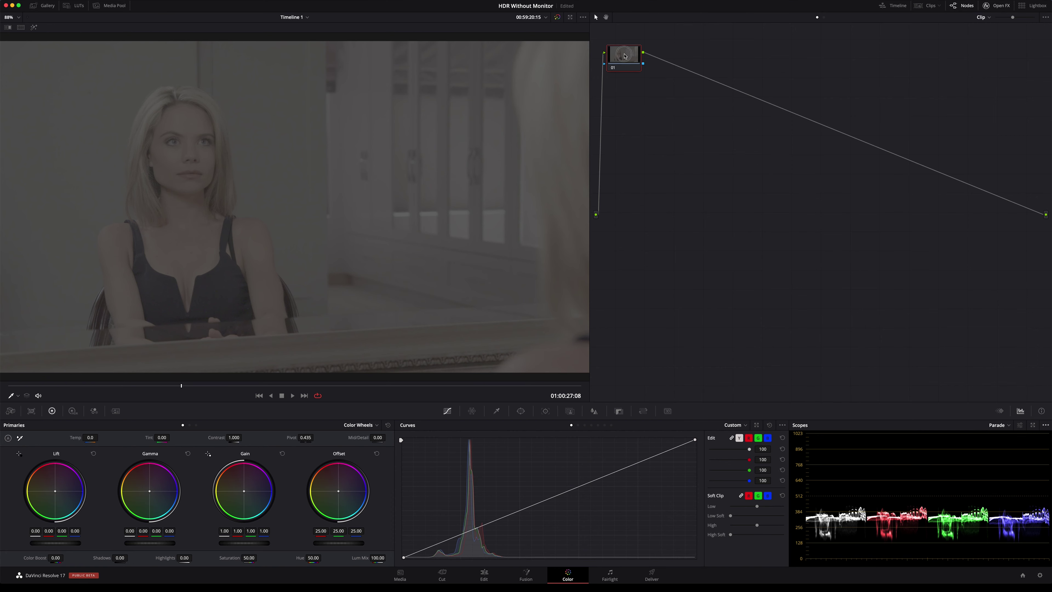
{"action": "left_click_drag", "start_coordinate": [623, 46], "coordinate": [635, 218]}
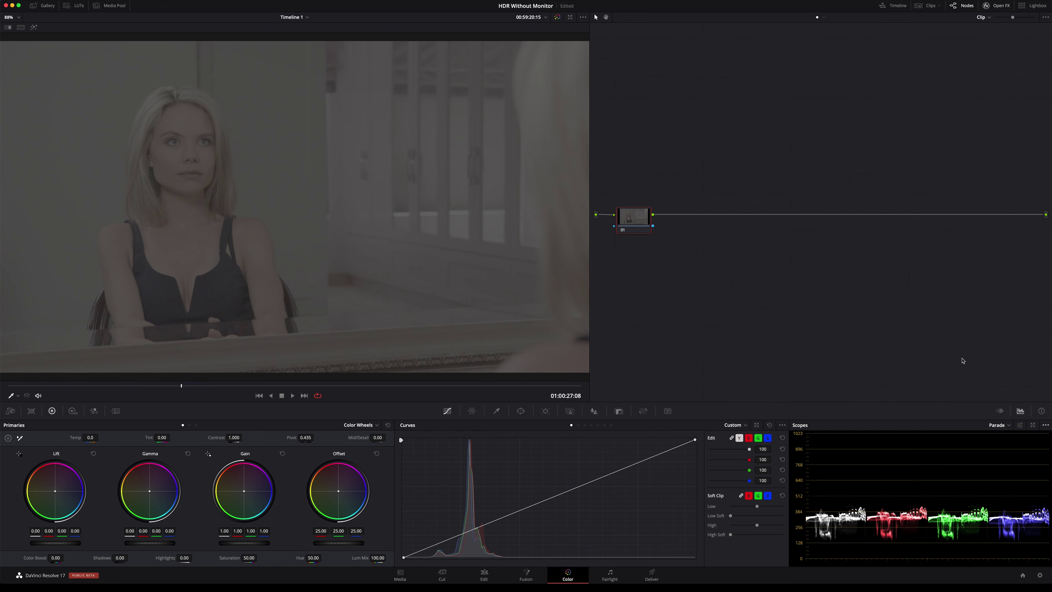
- Apply the HDR Rec.2020 preset with Rec.2020 ST2084 1000 nits output, 1000-nit HDR mastering and Dolby Vision
{"action": "left_click", "coordinate": [1040, 575]}
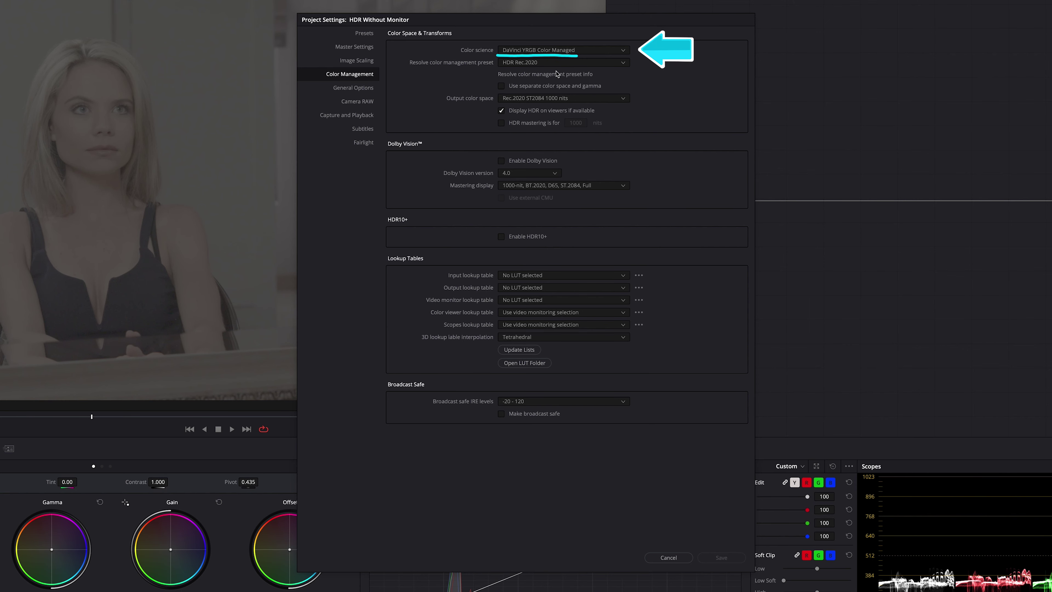
{"action": "left_click", "coordinate": [524, 65]}
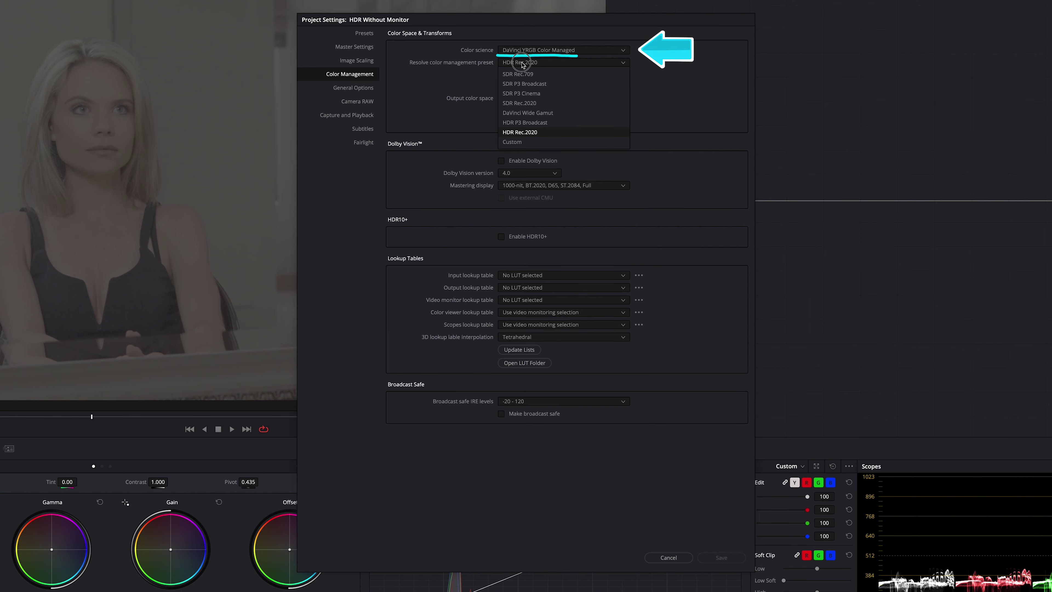
{"action": "left_click", "coordinate": [530, 136]}
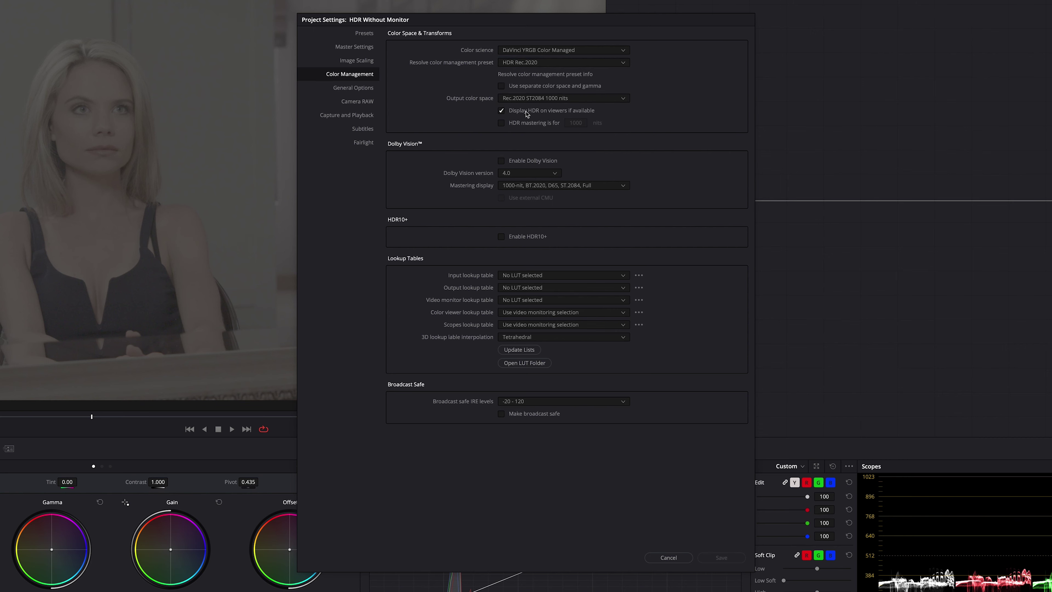
{"action": "left_click", "coordinate": [522, 100]}
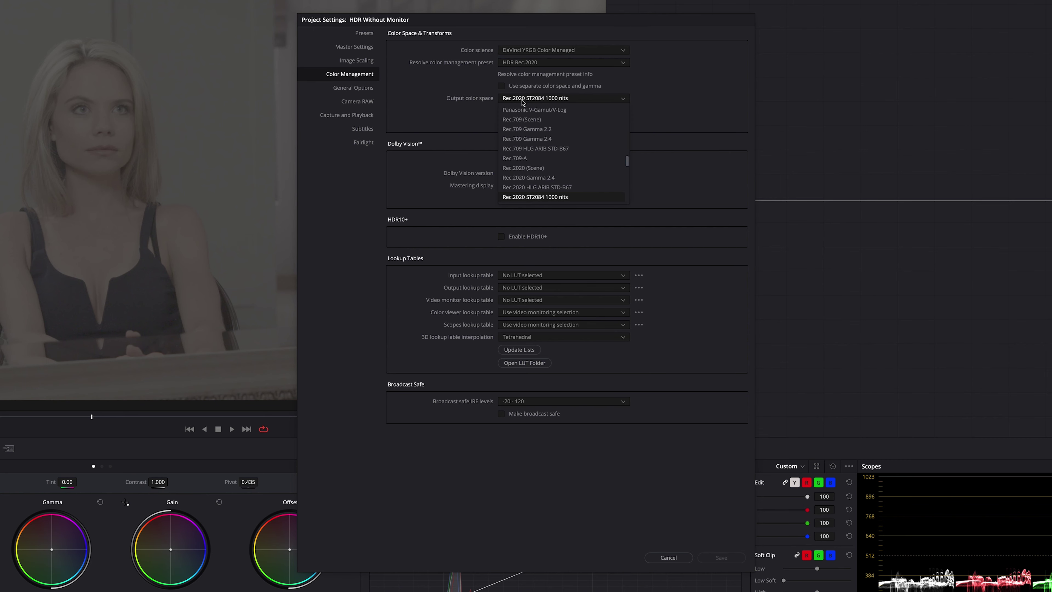
{"action": "scroll", "coordinate": [535, 192], "scroll_direction": "down", "scroll_amount": 3}
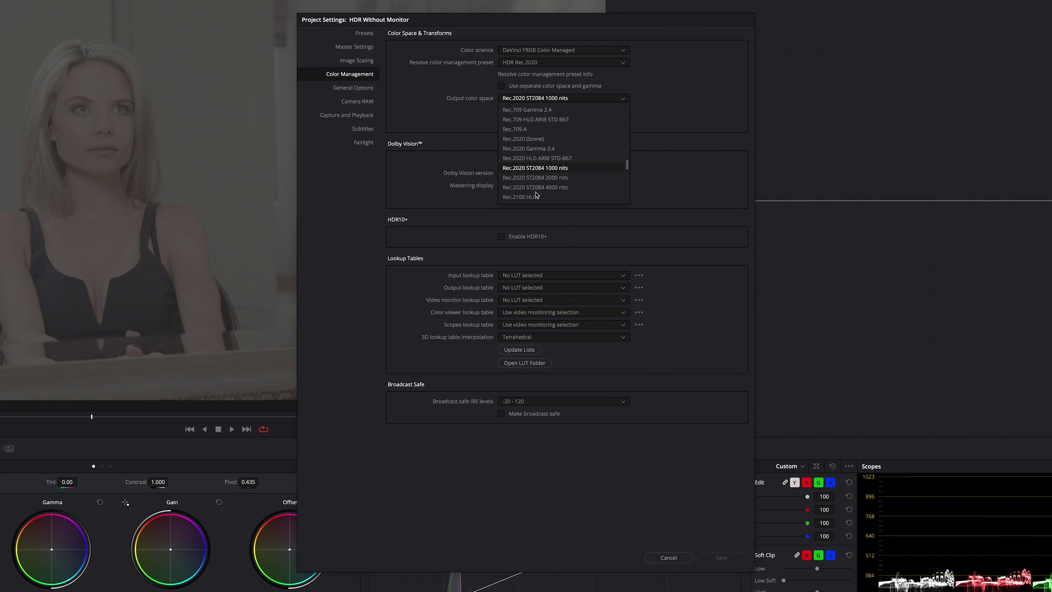
{"action": "left_click", "coordinate": [533, 169]}
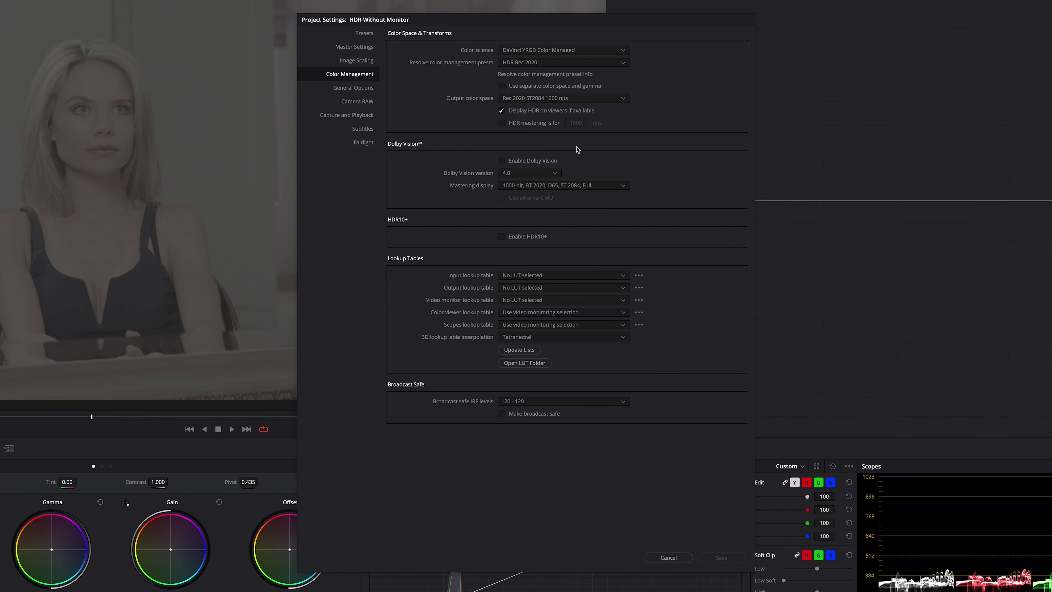
{"action": "left_click", "coordinate": [501, 123]}
{"action": "left_click", "coordinate": [501, 161]}
- In Master Settings, disable HDR metadata over HDMI
{"action": "left_click", "coordinate": [370, 49]}
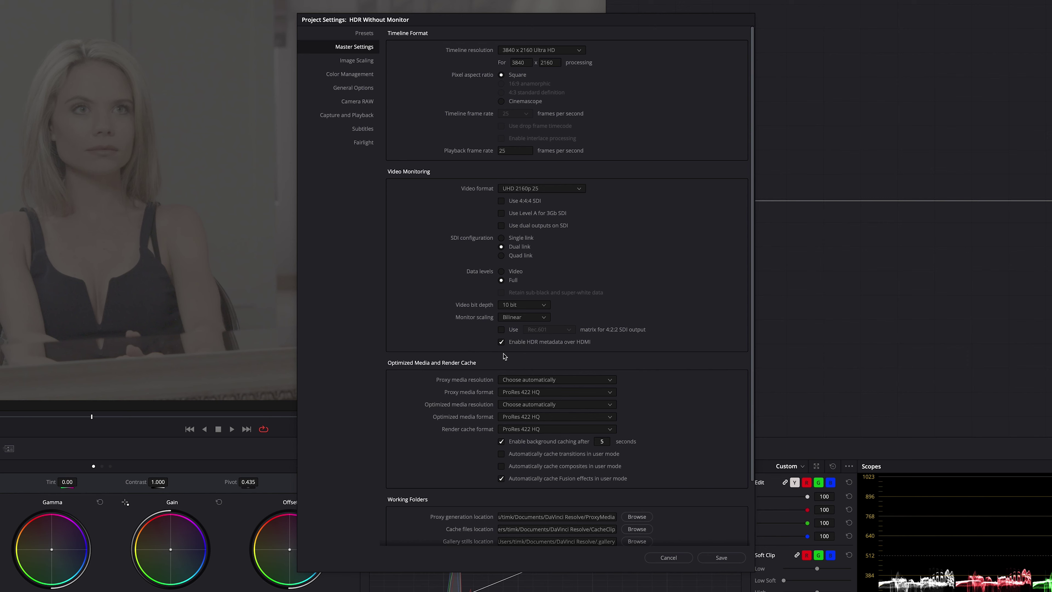
{"action": "mouse_move", "coordinate": [504, 286]}
{"action": "left_mouse_down"}
{"action": "mouse_move", "coordinate": [502, 264]}
{"action": "mouse_move", "coordinate": [477, 289]}
{"action": "mouse_move", "coordinate": [507, 288]}
{"action": "left_mouse_up"}
{"action": "mouse_move", "coordinate": [521, 352]}
{"action": "left_mouse_down"}
{"action": "mouse_move", "coordinate": [508, 352]}
{"action": "mouse_move", "coordinate": [589, 351]}
{"action": "left_mouse_up"}
{"action": "left_click", "coordinate": [501, 342]}
- Return to Color Management and save the project settings
{"action": "scroll", "coordinate": [705, 491], "scroll_direction": "down", "scroll_amount": 3}
{"action": "scroll", "coordinate": [706, 491], "scroll_direction": "up", "scroll_amount": 3}
{"action": "scroll", "coordinate": [705, 491], "scroll_direction": "down", "scroll_amount": 3}
{"action": "scroll", "coordinate": [705, 491], "scroll_direction": "up", "scroll_amount": 3}
{"action": "left_click", "coordinate": [350, 76]}
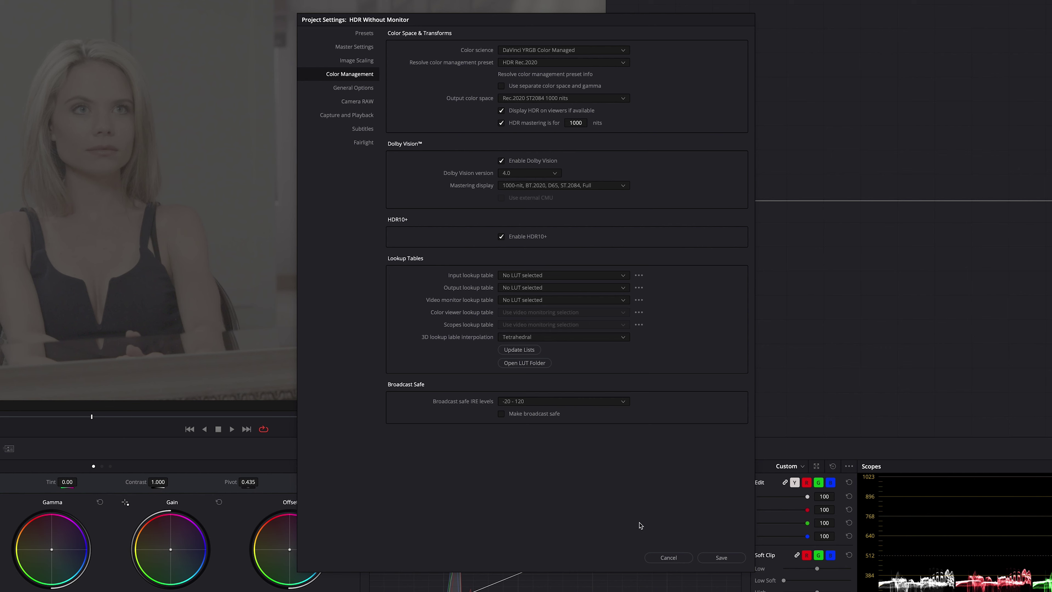
{"action": "left_click", "coordinate": [722, 558]}
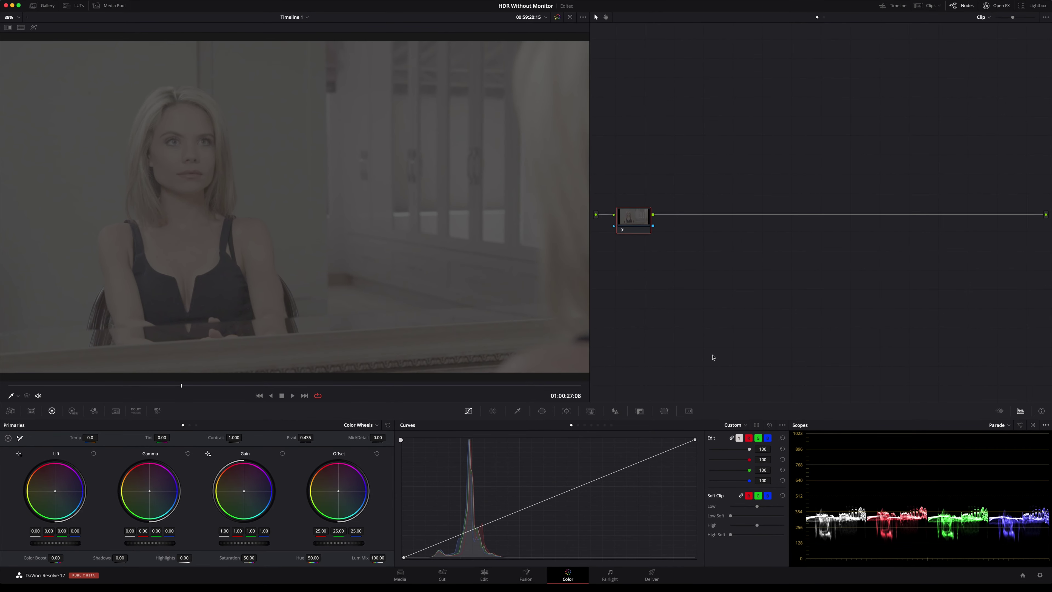
- Open Preferences with Cmd+, and go to the General page
{"action": "key", "text": "super+comma"}
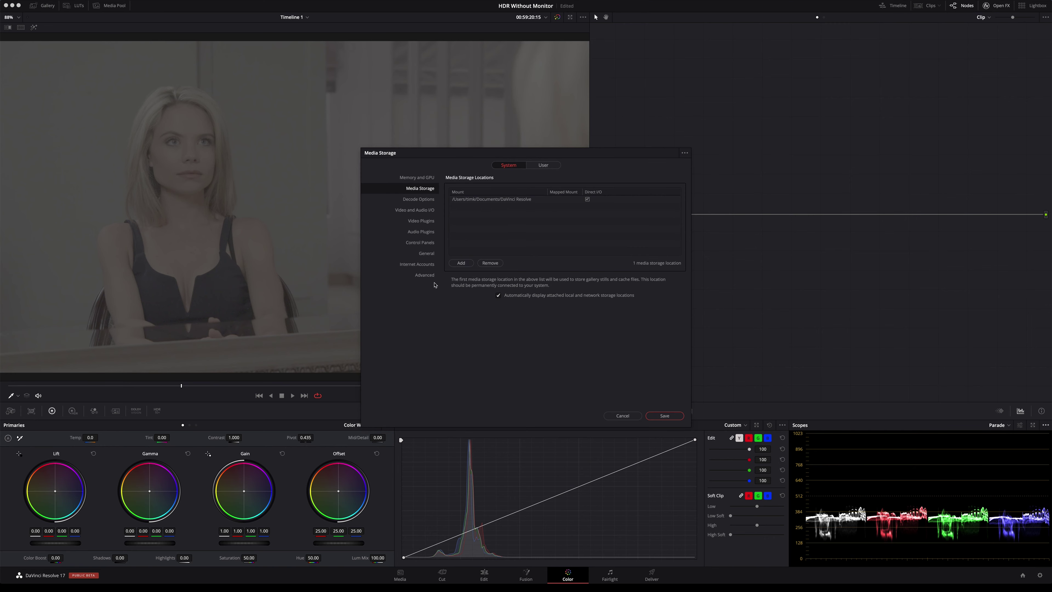
{"action": "left_click", "coordinate": [427, 254]}
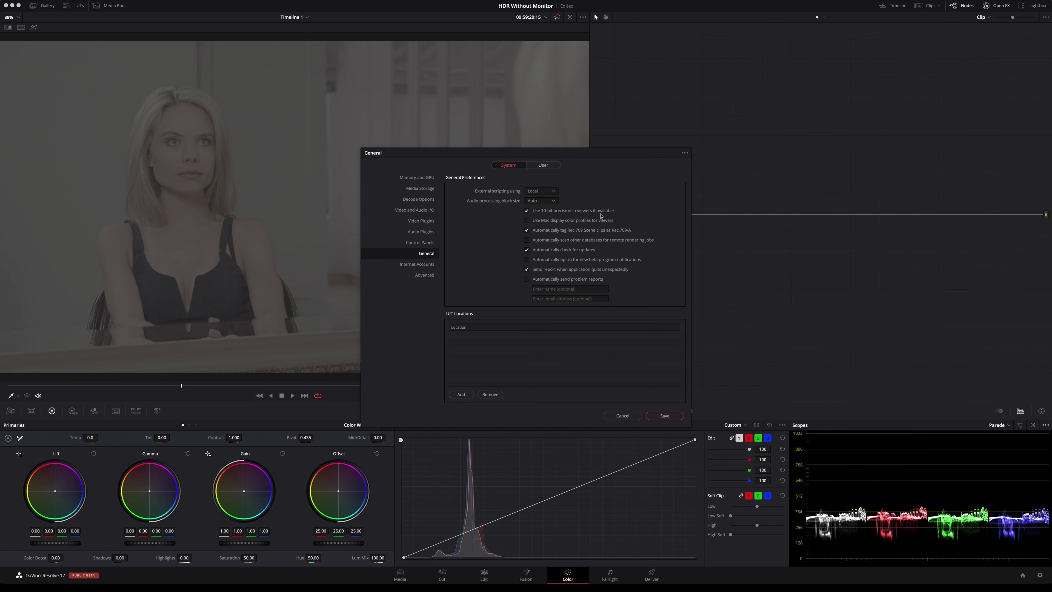
{"action": "left_click_drag", "start_coordinate": [608, 215], "coordinate": [537, 225]}
- Save the preferences and set the scope waveform scale to HDR (ST.2084/HLG)
{"action": "left_click", "coordinate": [665, 417]}
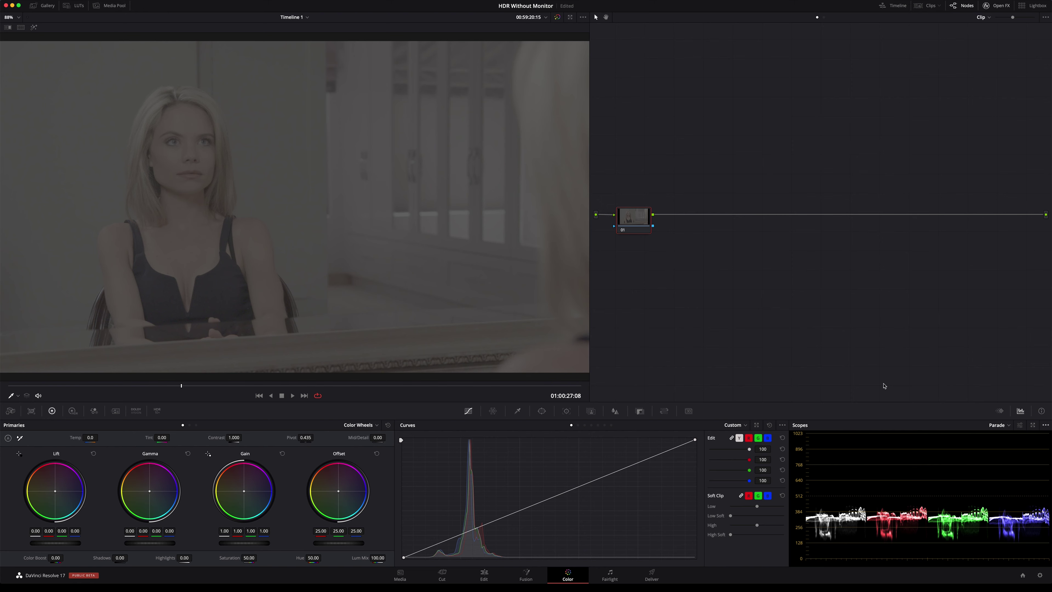
{"action": "left_click", "coordinate": [1046, 427]}
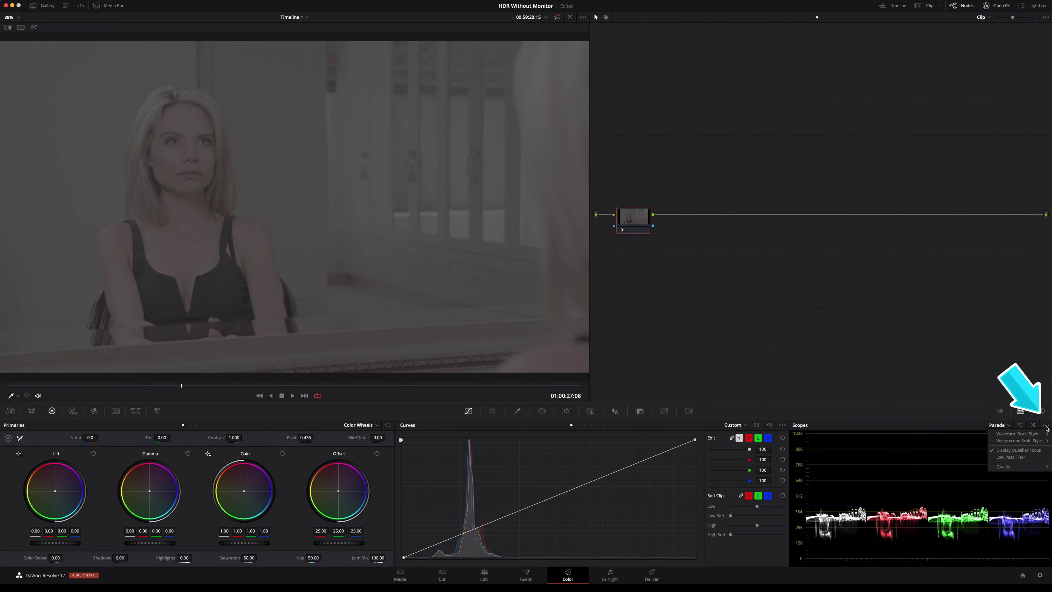
{"action": "mouse_move", "coordinate": [1037, 436]}
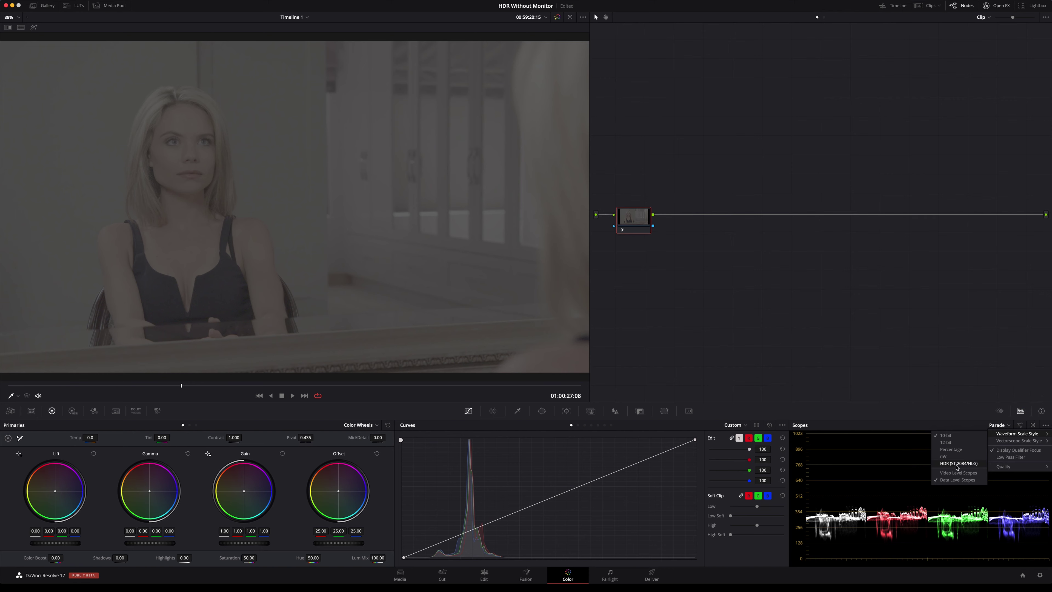
{"action": "left_click", "coordinate": [958, 465]}
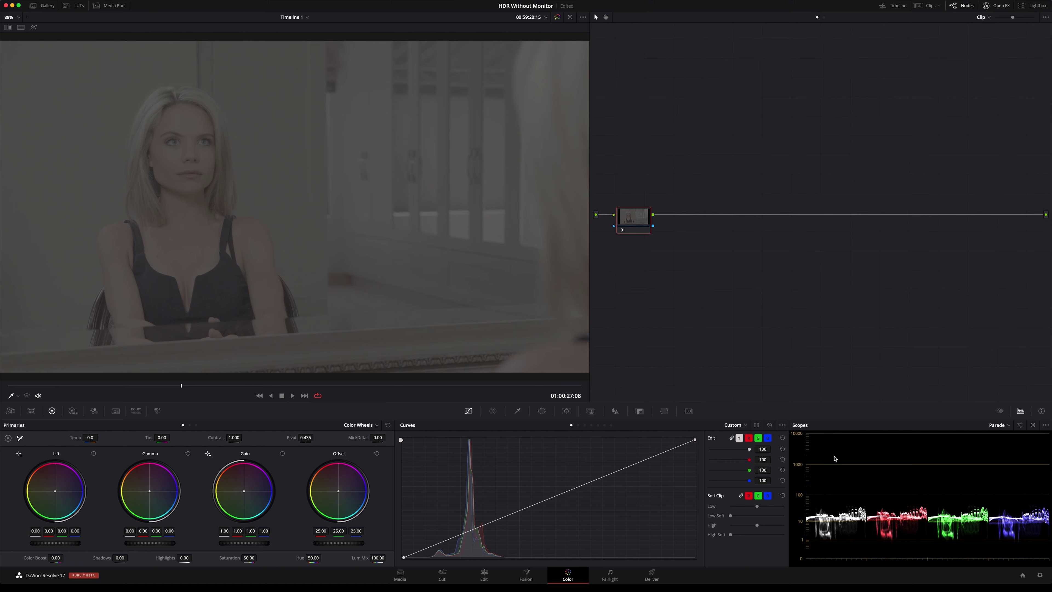
- Adjust the scope display controls with their sliders
{"action": "mouse_move", "coordinate": [818, 450]}
{"action": "left_mouse_down"}
{"action": "mouse_move", "coordinate": [823, 463]}
{"action": "mouse_move", "coordinate": [822, 447]}
{"action": "left_mouse_up"}
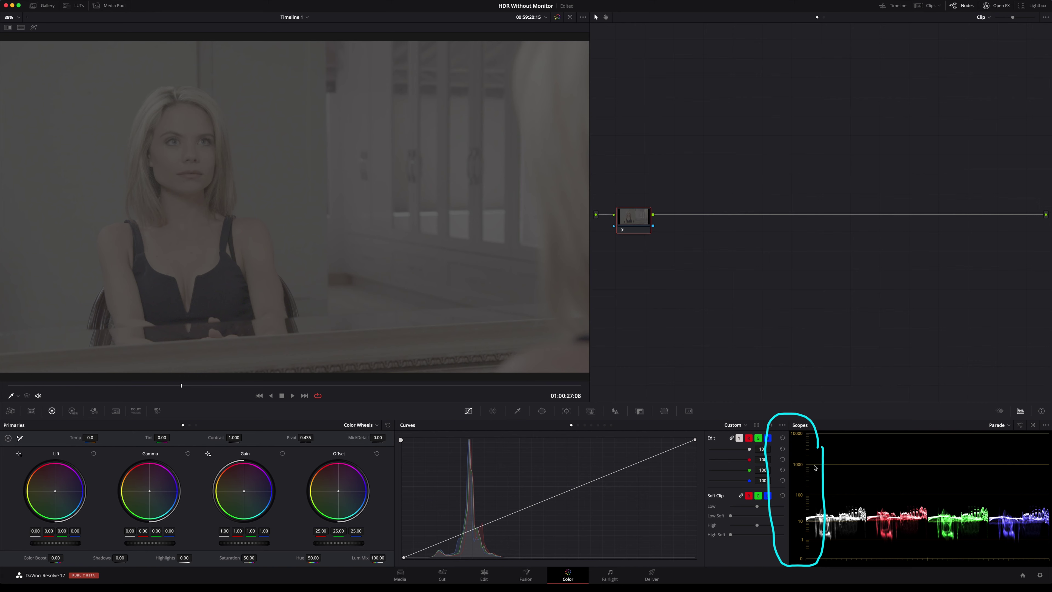
{"action": "left_click_drag", "start_coordinate": [812, 465], "coordinate": [930, 465]}
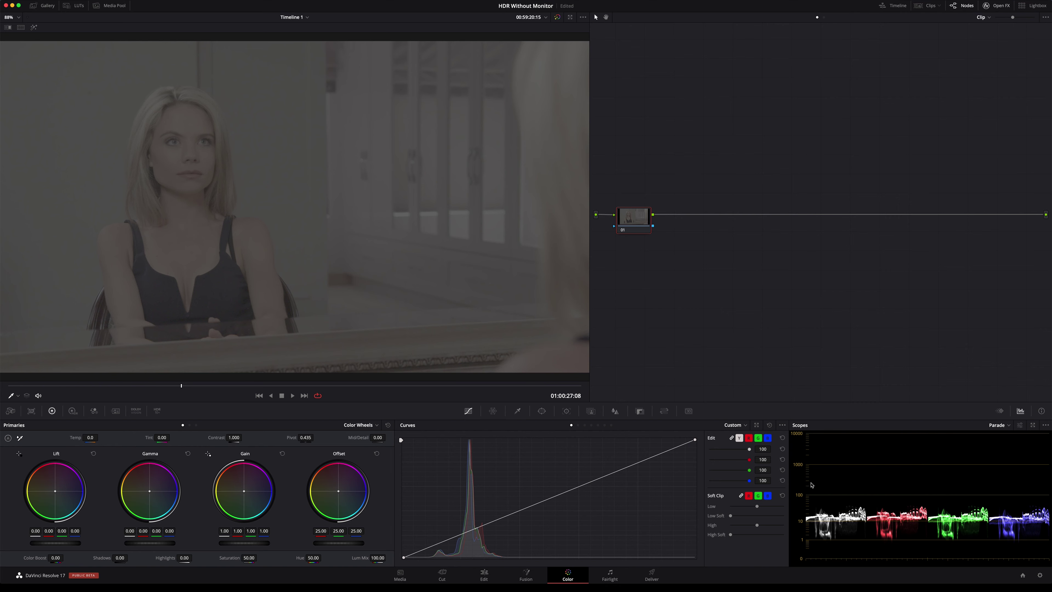
{"action": "left_click_drag", "start_coordinate": [811, 483], "coordinate": [818, 482]}
{"action": "left_click_drag", "start_coordinate": [810, 489], "coordinate": [806, 490]}
- Save the project, check the clip info panel, then switch to the High Dynamic Range wheels
{"action": "key", "text": "super+s"}
{"action": "left_click", "coordinate": [1042, 411]}
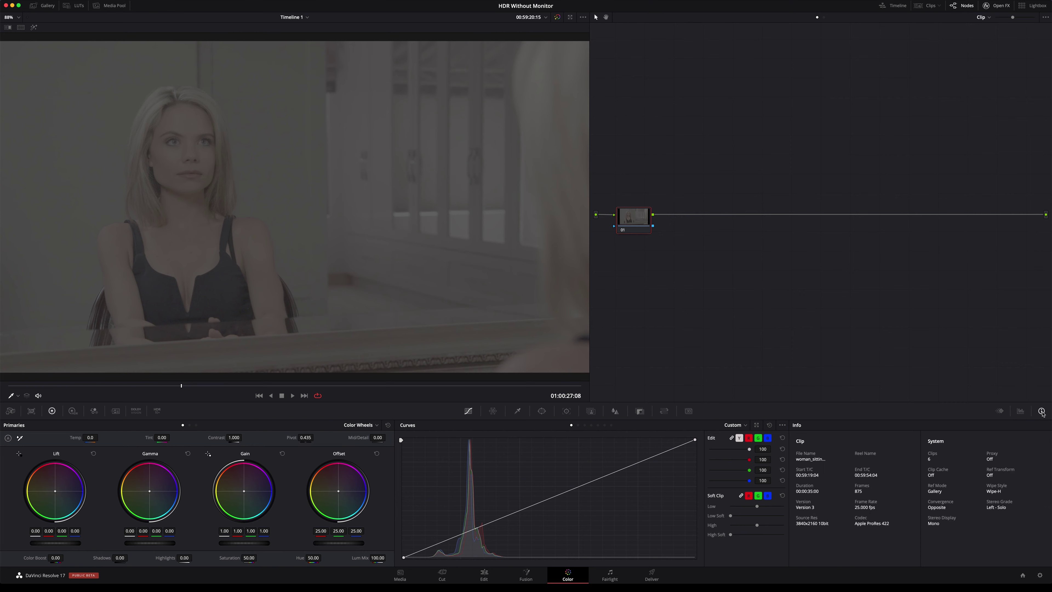
{"action": "left_click", "coordinate": [1021, 412]}
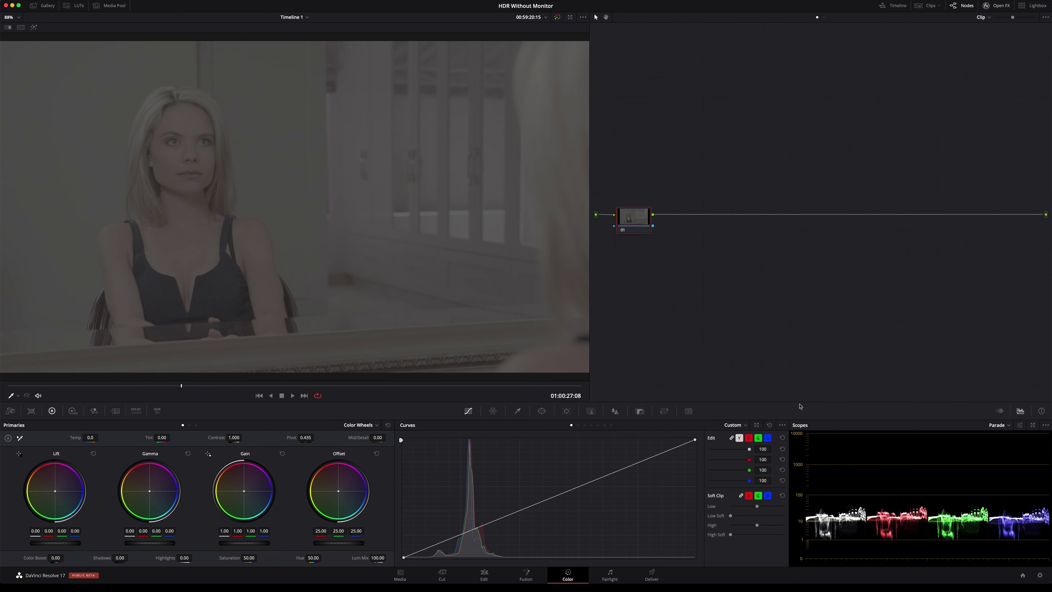
{"action": "left_click", "coordinate": [72, 411]}
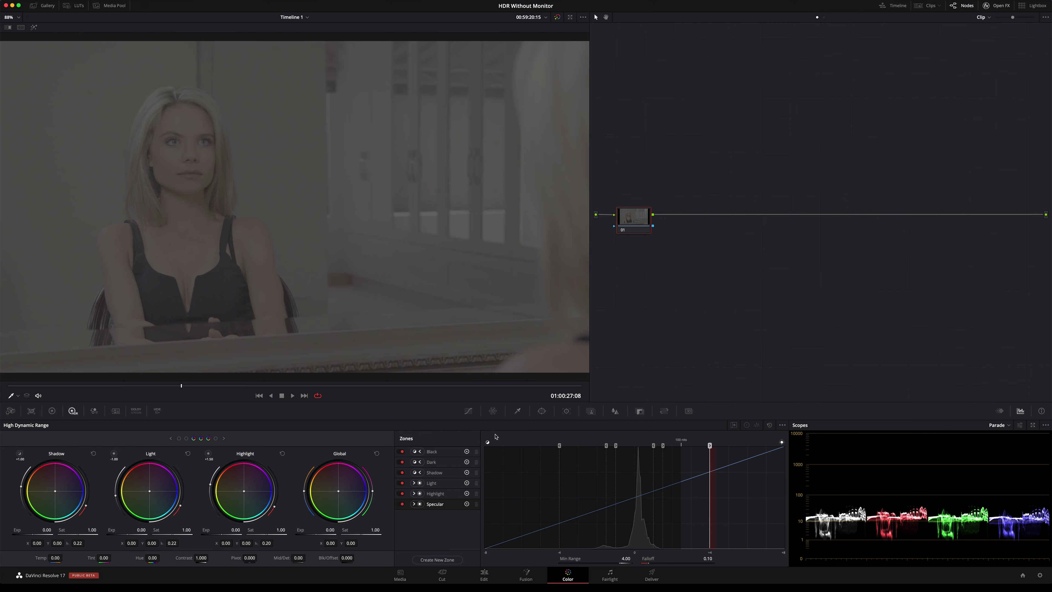
- Show the clip thumbnails, straighten node 01, and add serial node 02 after it
{"action": "left_click", "coordinate": [928, 5]}
{"action": "right_click", "coordinate": [125, 381]}
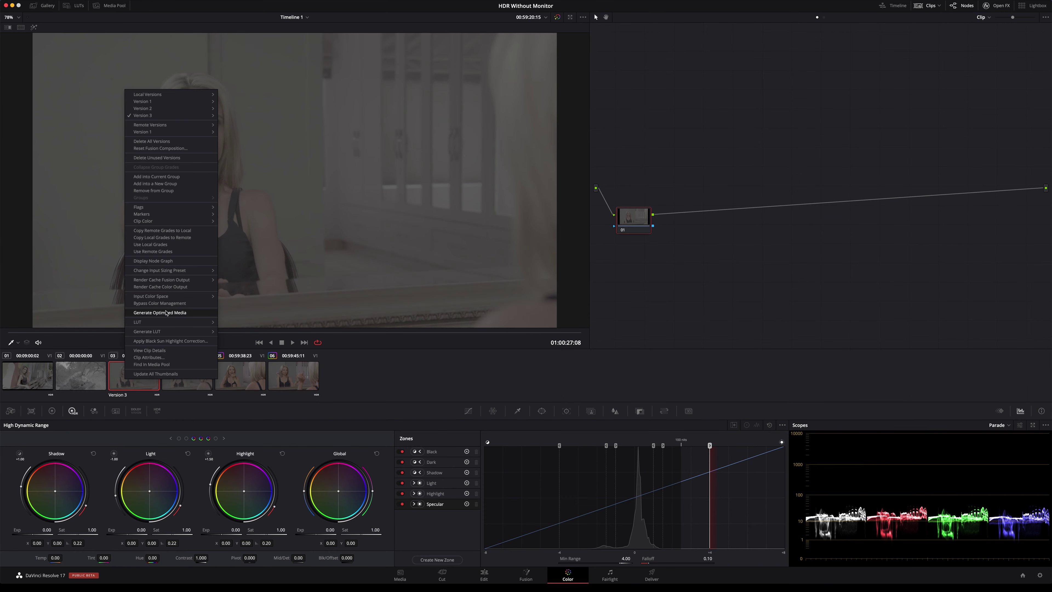
{"action": "mouse_move", "coordinate": [166, 297]}
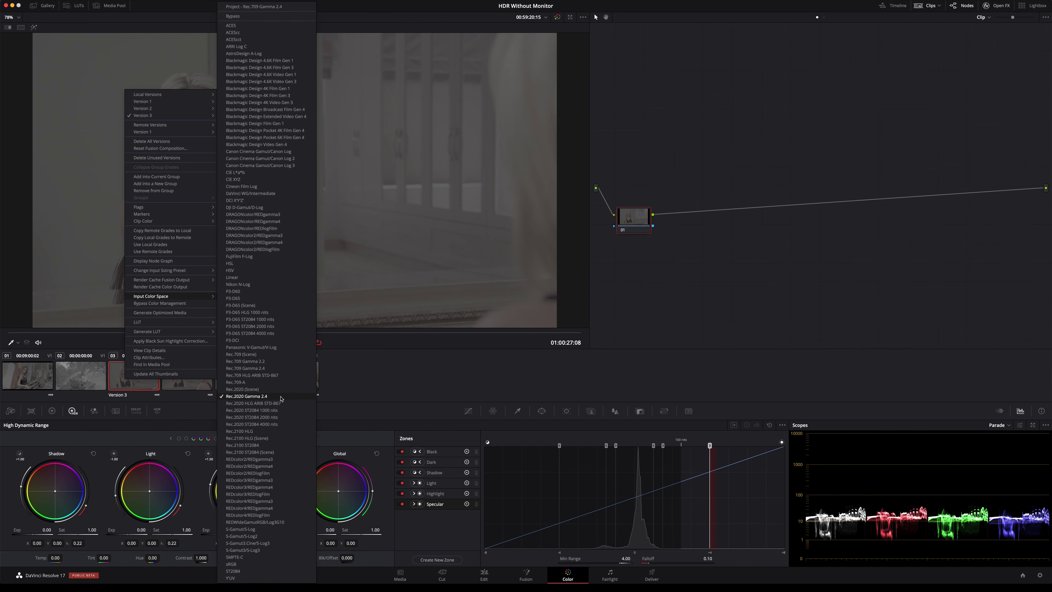
{"action": "left_click", "coordinate": [347, 396]}
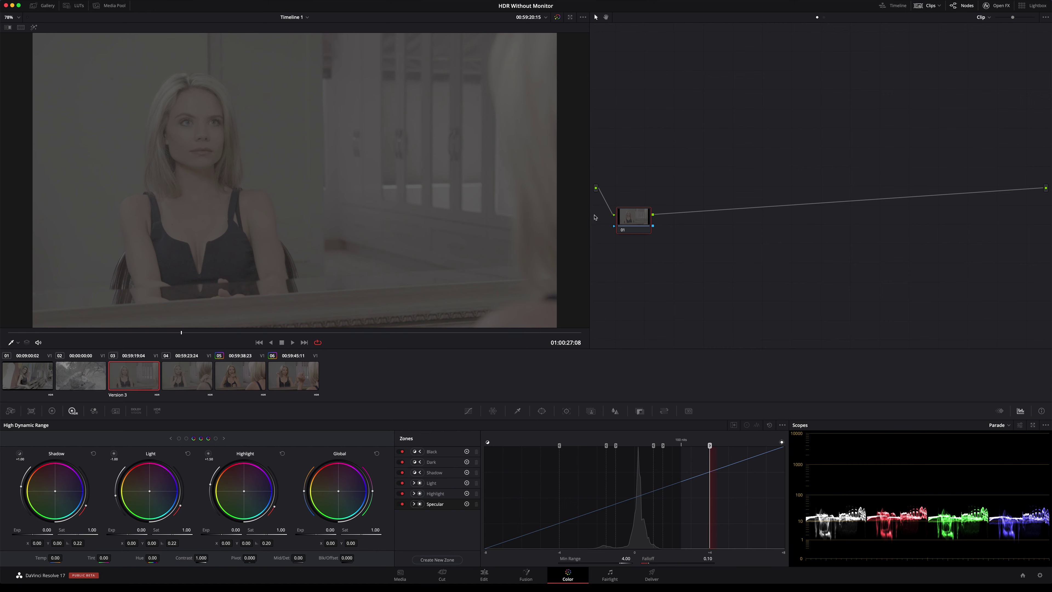
{"action": "left_click_drag", "start_coordinate": [631, 220], "coordinate": [635, 193]}
{"action": "key", "text": "alt+s"}
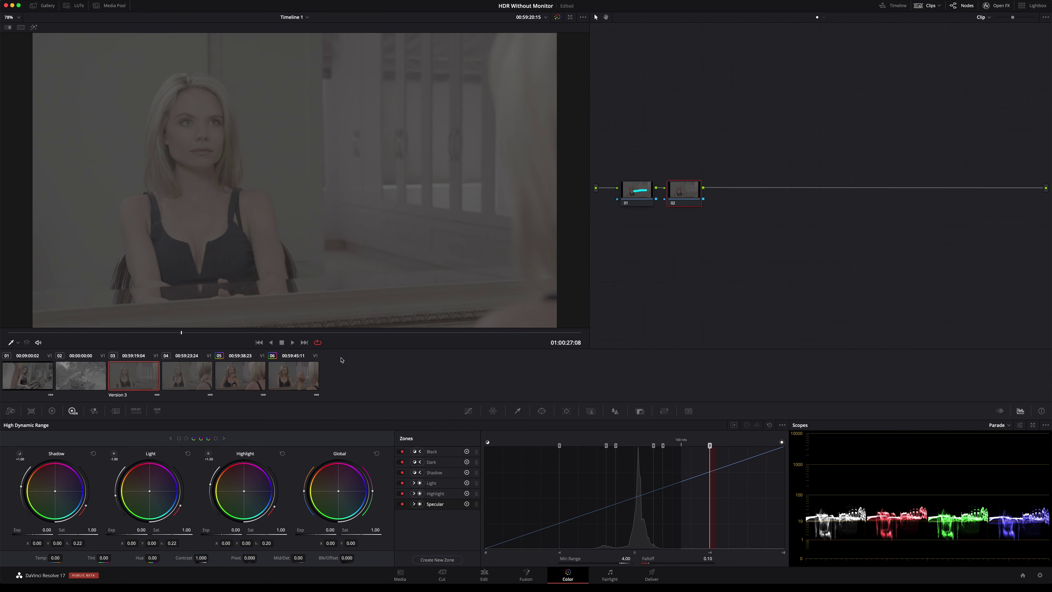
- Show the HDR zone editor, raise the Black zone limit to -3.83, and lower the Dark zone slightly
{"action": "key", "text": "alt+shift+c"}
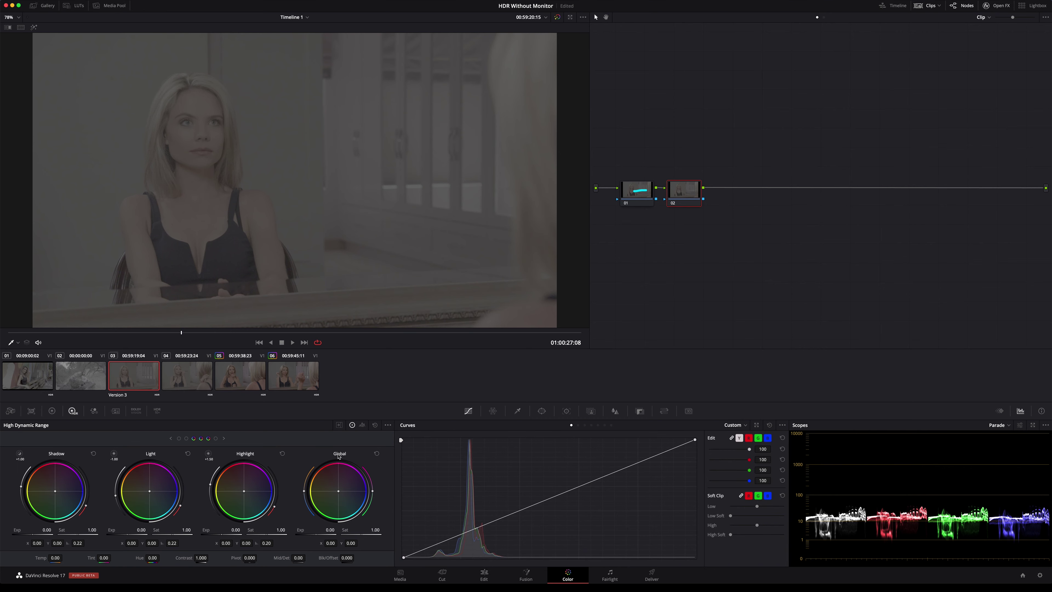
{"action": "left_click", "coordinate": [339, 424]}
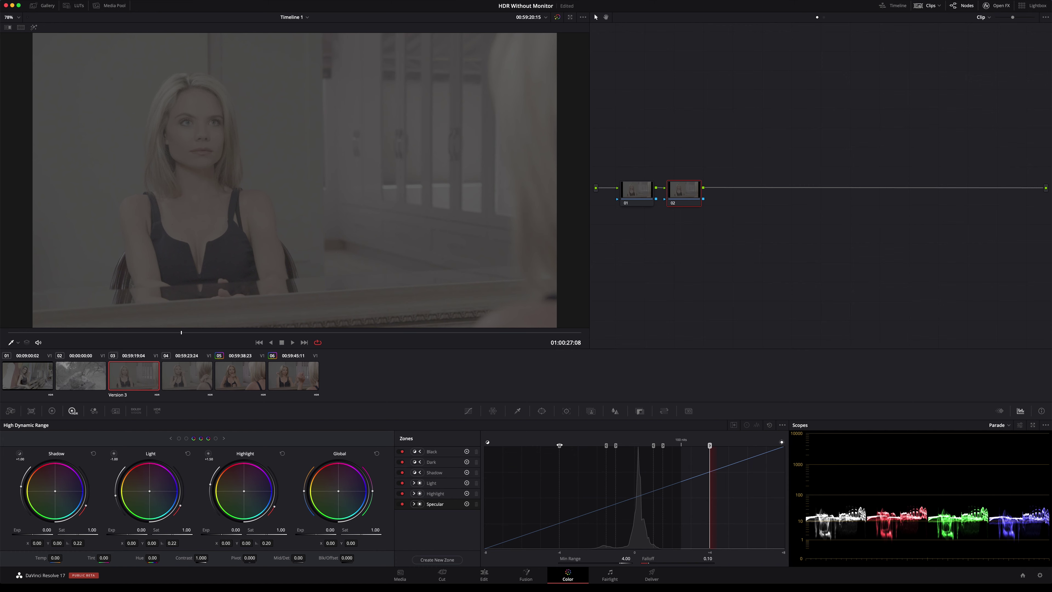
{"action": "left_click_drag", "start_coordinate": [559, 447], "coordinate": [562, 446]}
{"action": "left_click", "coordinate": [187, 438]}
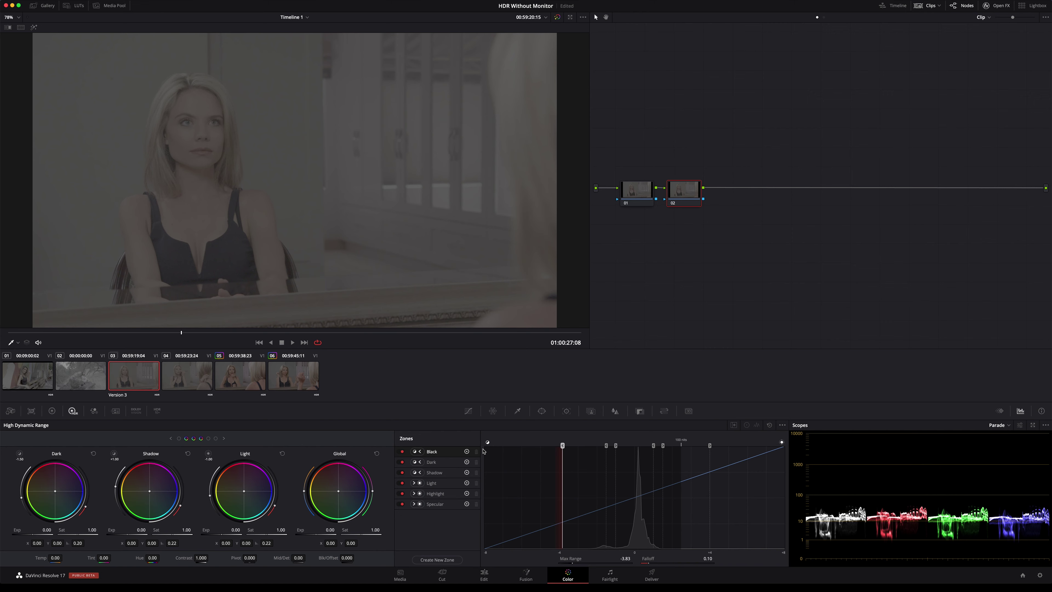
{"action": "left_click", "coordinate": [451, 462]}
{"action": "left_click_drag", "start_coordinate": [606, 445], "coordinate": [604, 445]}
- Raise the Light zone's lower limit to 0.25, move Black to about -3, and soften Dark falloff
{"action": "left_click", "coordinate": [616, 445]}
{"action": "left_click_drag", "start_coordinate": [616, 445], "coordinate": [633, 446]}
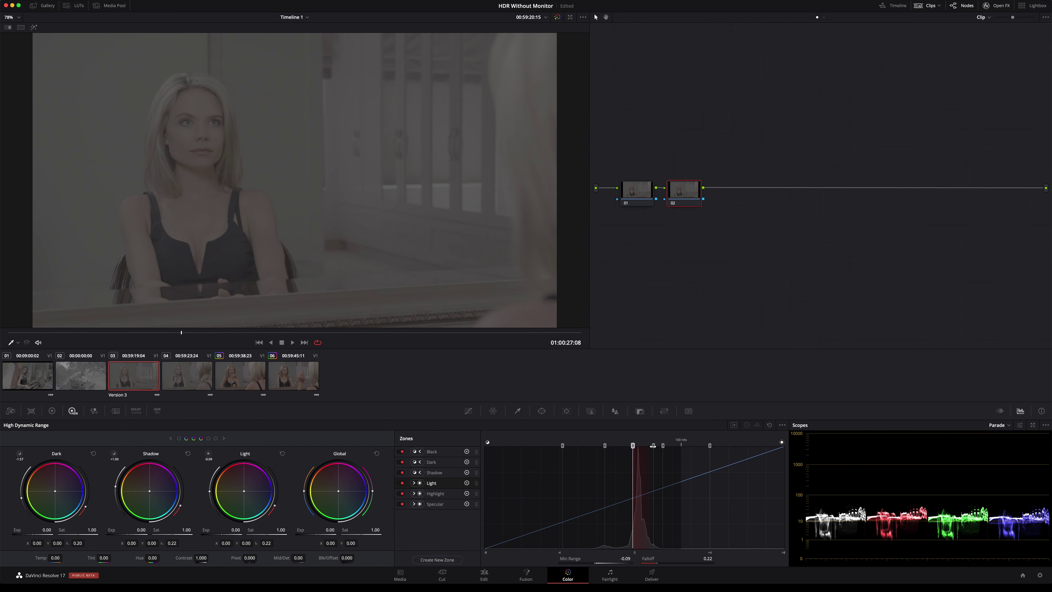
{"action": "left_click_drag", "start_coordinate": [605, 446], "coordinate": [606, 446]}
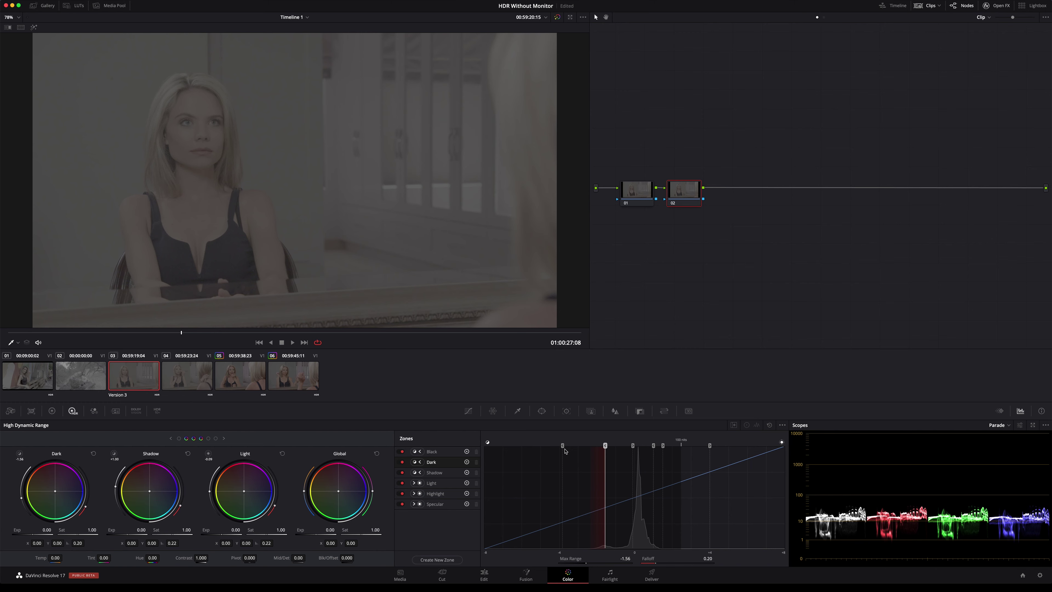
{"action": "left_click_drag", "start_coordinate": [563, 445], "coordinate": [583, 446]}
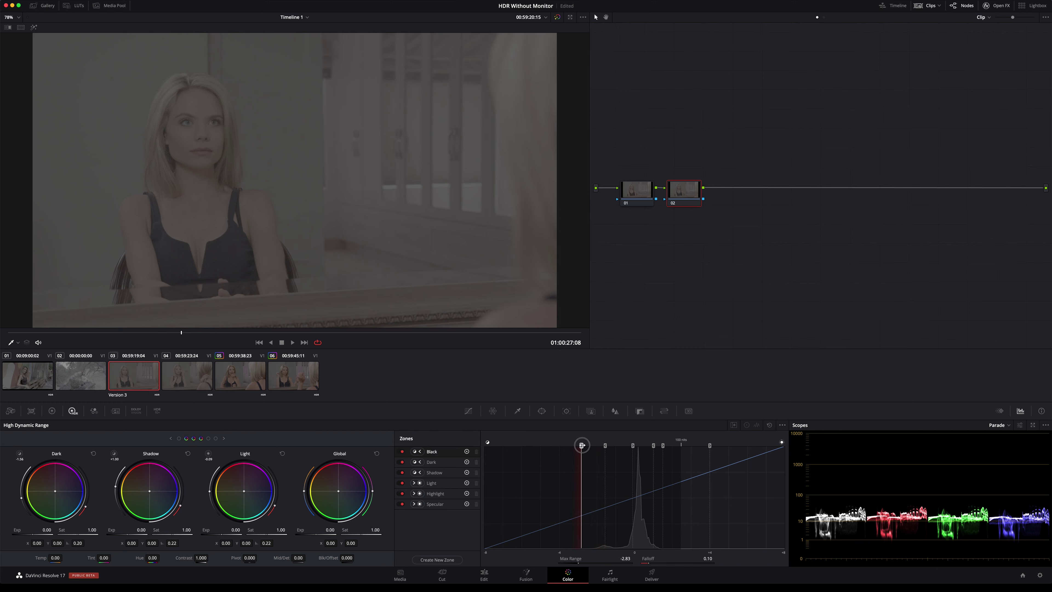
{"action": "left_click", "coordinate": [605, 445]}
{"action": "left_click_drag", "start_coordinate": [656, 563], "coordinate": [709, 564]}
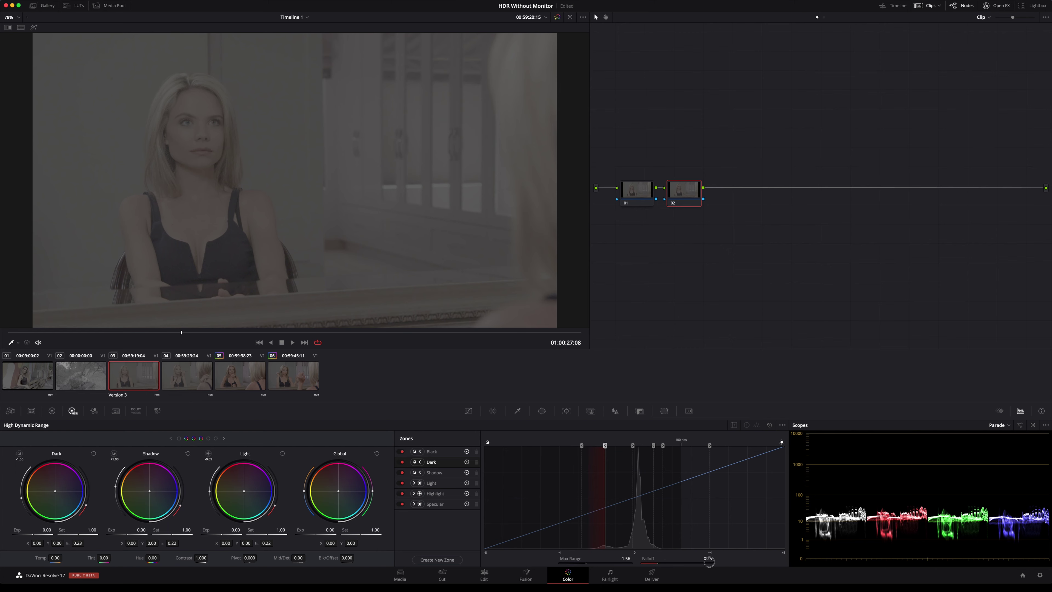
{"action": "left_click", "coordinate": [433, 475]}
- Lower the Shadow zone range to -0.34 and soften its falloff to 0.32
{"action": "left_click_drag", "start_coordinate": [653, 446], "coordinate": [624, 452]}
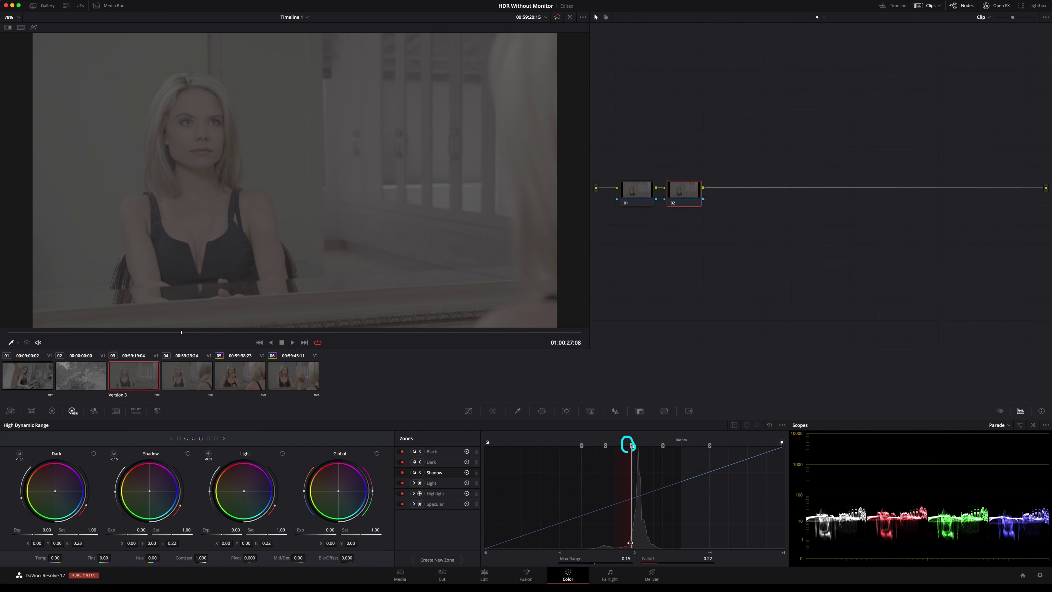
{"action": "left_click_drag", "start_coordinate": [655, 562], "coordinate": [663, 563]}
{"action": "left_click_drag", "start_coordinate": [651, 563], "coordinate": [655, 563]}
{"action": "left_click_drag", "start_coordinate": [624, 479], "coordinate": [571, 487]}
{"action": "left_click", "coordinate": [631, 445]}
- Set the Light zone to 0.00 with 0.26 falloff, and pull the Highlight range down to about 0.67
{"action": "left_click", "coordinate": [436, 484]}
{"action": "left_click_drag", "start_coordinate": [210, 494], "coordinate": [210, 493]}
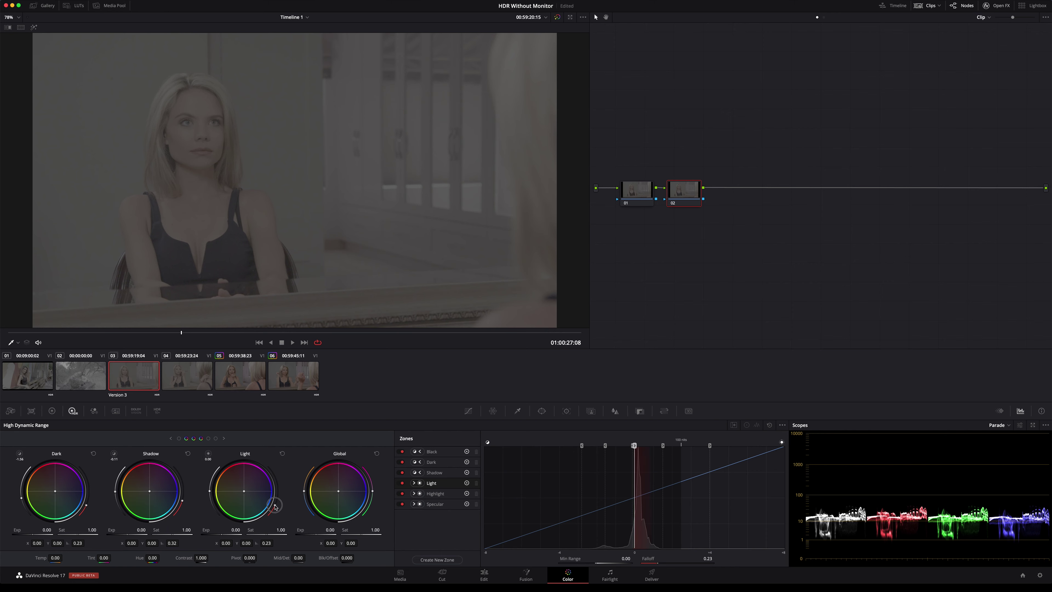
{"action": "left_click_drag", "start_coordinate": [275, 505], "coordinate": [276, 504]}
{"action": "left_click", "coordinate": [452, 496]}
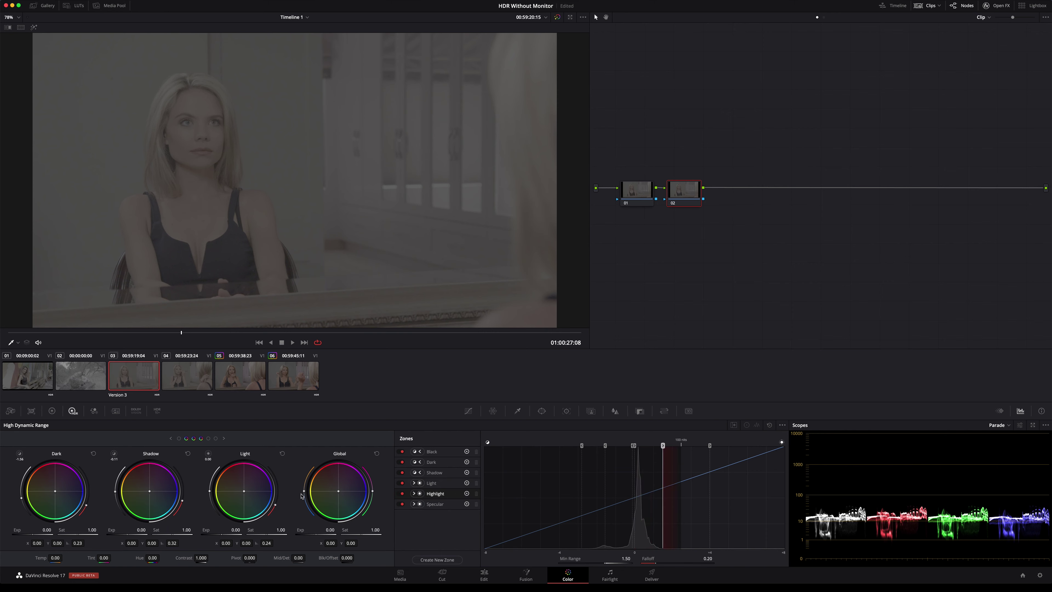
{"action": "left_click", "coordinate": [226, 439]}
{"action": "left_click_drag", "start_coordinate": [210, 487], "coordinate": [210, 490]}
- Lower the Specular range to about 1.08, refine Highlight to 0.55 using its mask, and open Dolby Vision
{"action": "left_click", "coordinate": [224, 438]}
{"action": "mouse_move", "coordinate": [216, 477]}
{"action": "left_mouse_down"}
{"action": "mouse_move", "coordinate": [212, 488]}
{"action": "mouse_move", "coordinate": [211, 456]}
{"action": "mouse_move", "coordinate": [210, 489]}
{"action": "left_mouse_up"}
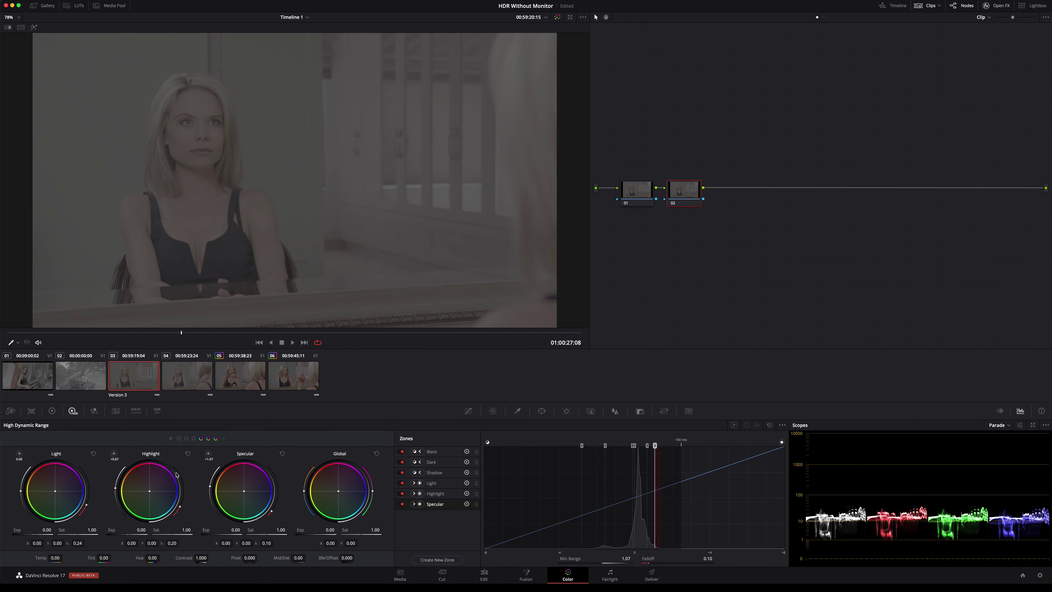
{"action": "left_click_drag", "start_coordinate": [115, 454], "coordinate": [119, 488]}
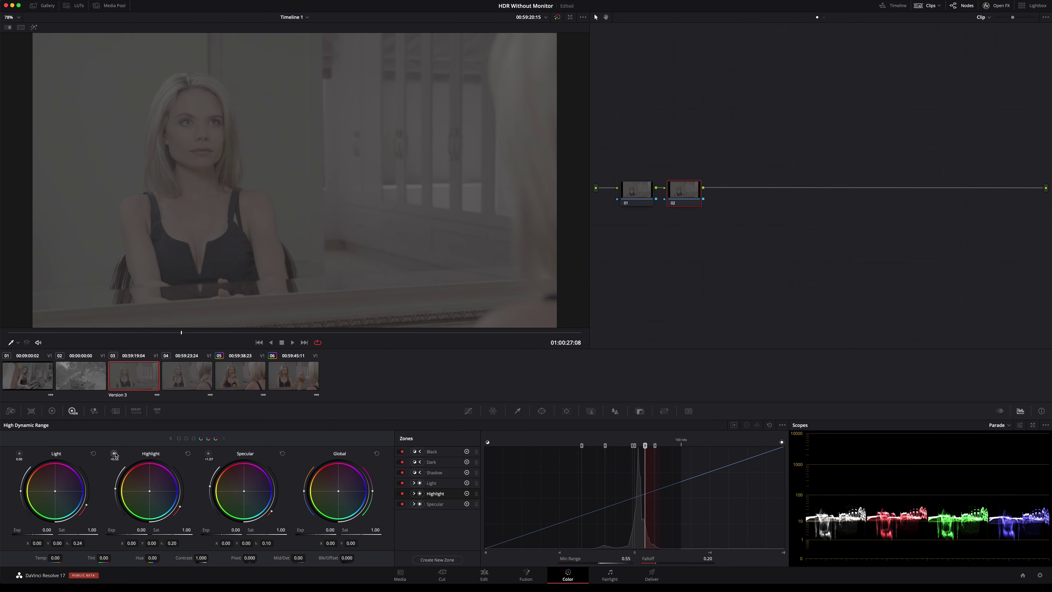
{"action": "left_click_drag", "start_coordinate": [116, 454], "coordinate": [116, 454]}
{"action": "left_click", "coordinate": [136, 412]}
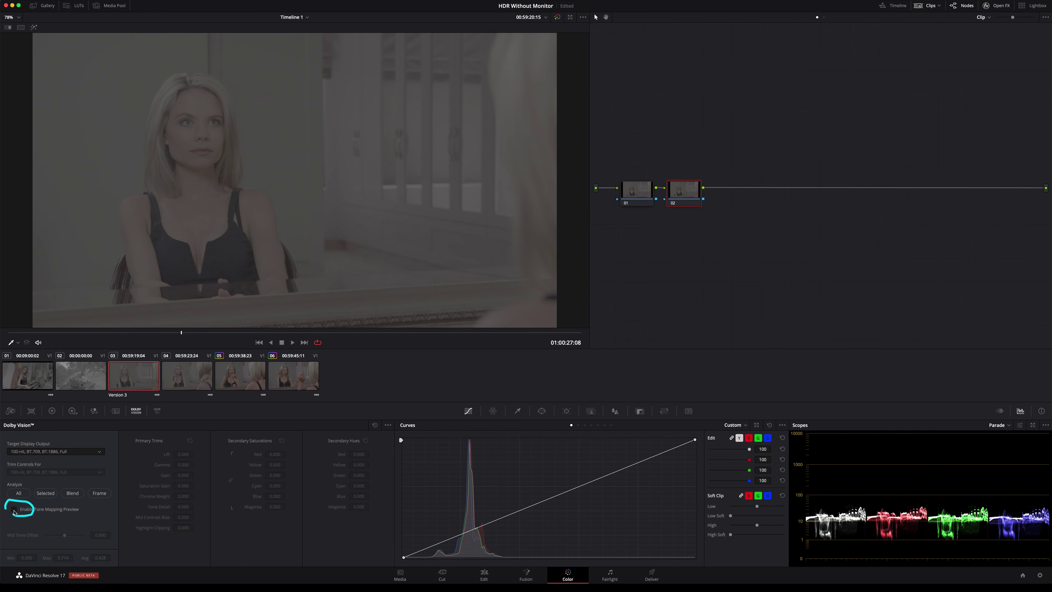
- Enable the tone-mapping preview at the 100-nit BT.709 target and analyse the current frame
{"action": "left_click", "coordinate": [14, 510]}
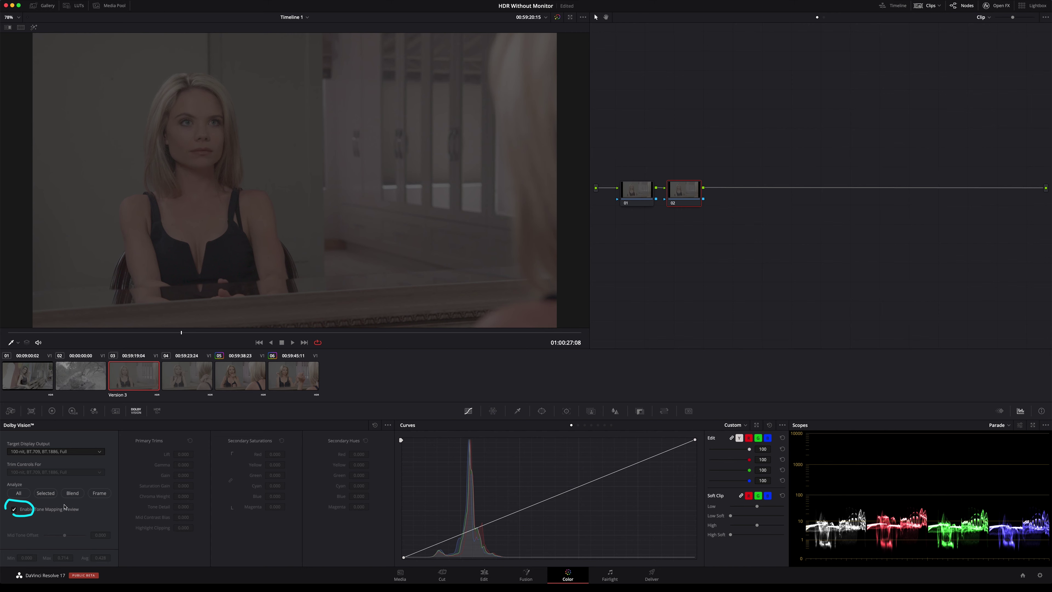
{"action": "left_click", "coordinate": [62, 453]}
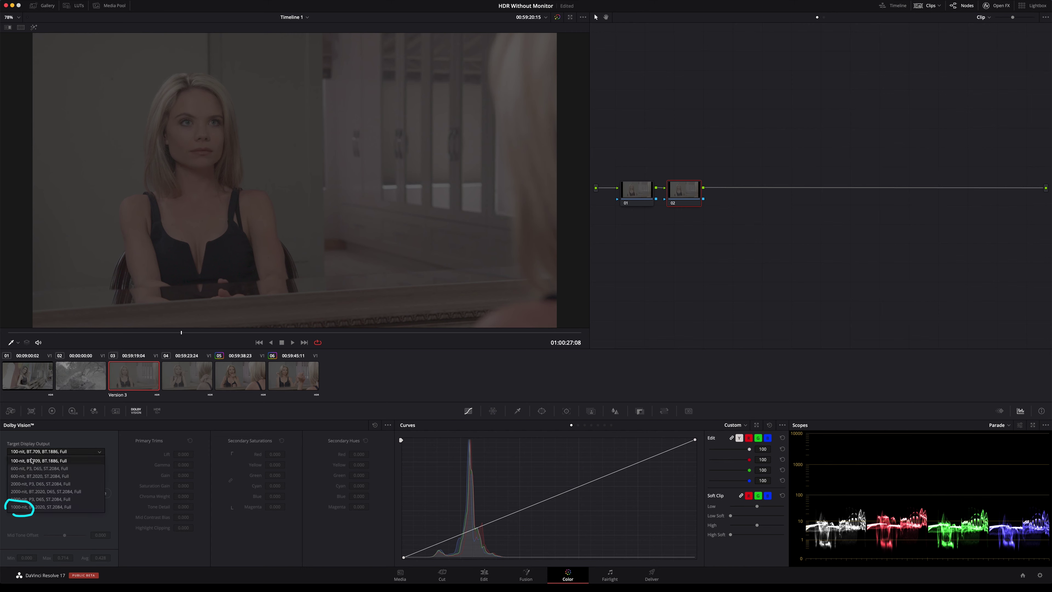
{"action": "left_click", "coordinate": [60, 462]}
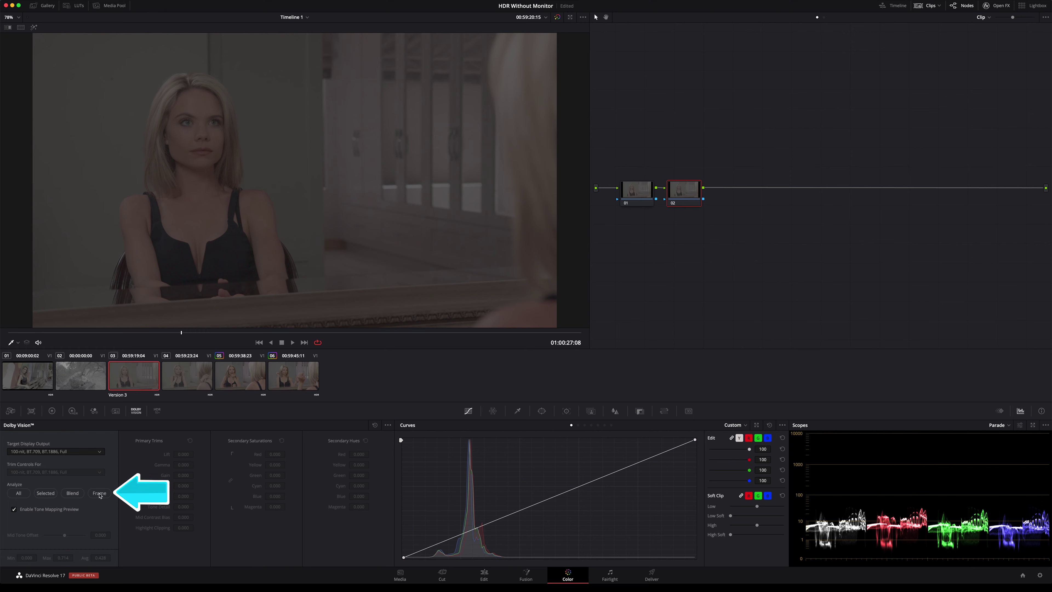
{"action": "left_click", "coordinate": [100, 493]}
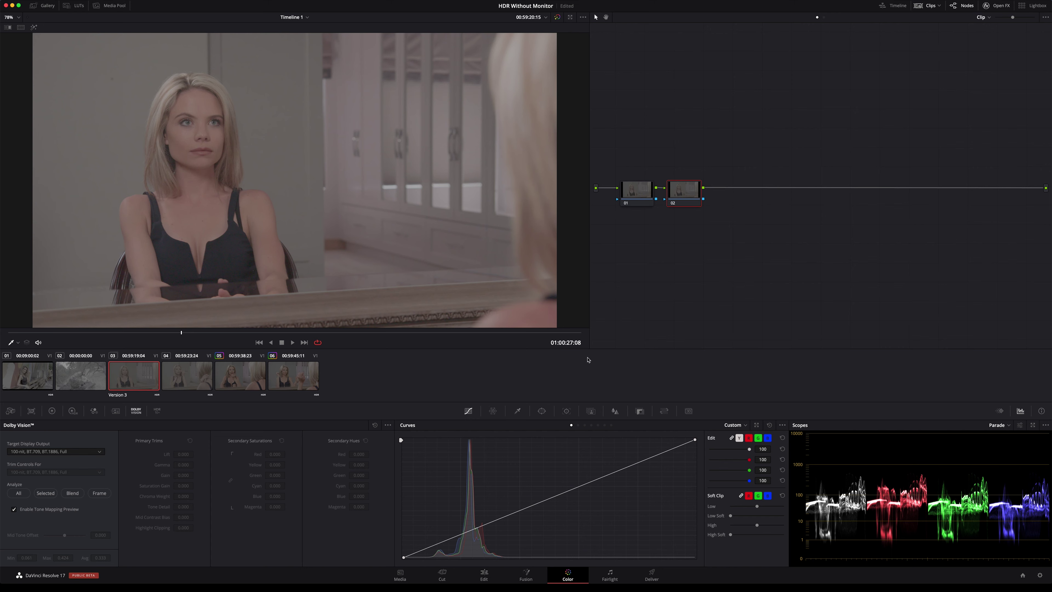
{"action": "left_click", "coordinate": [82, 451]}
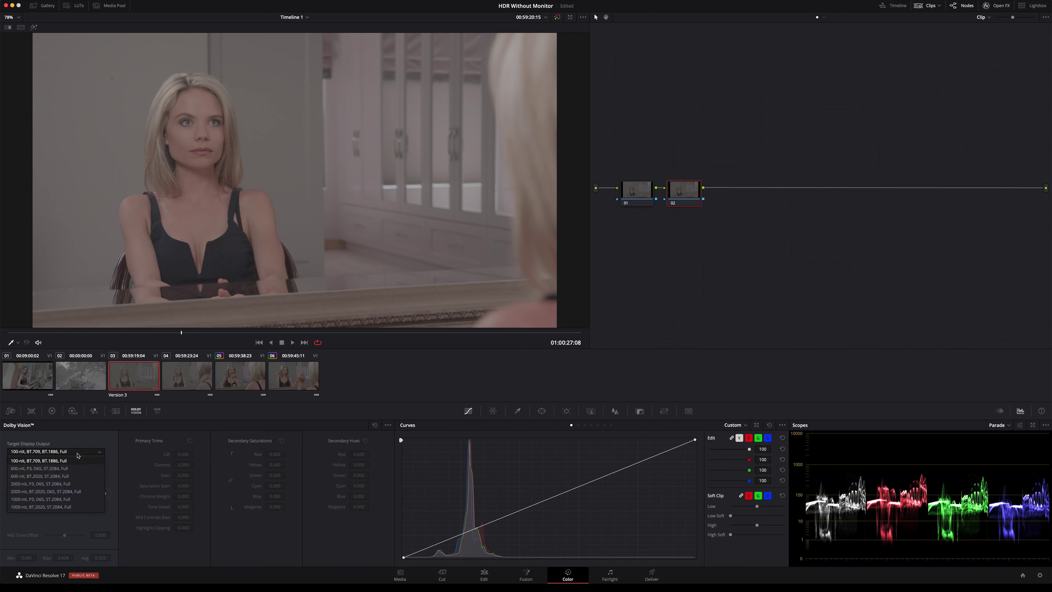
{"action": "left_click", "coordinate": [69, 508]}
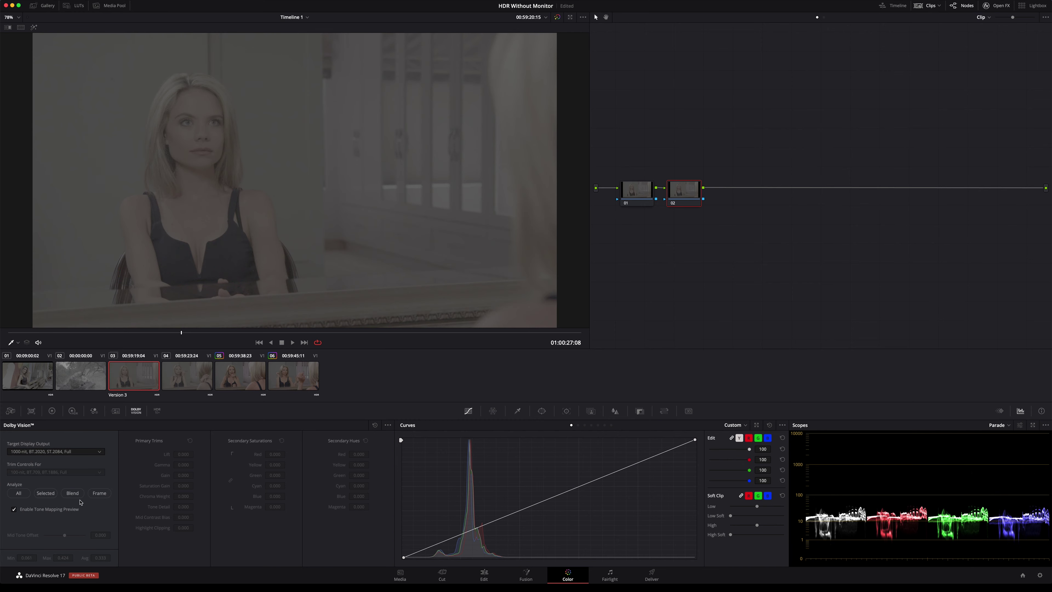
{"action": "left_click", "coordinate": [95, 497]}
{"action": "left_click", "coordinate": [100, 453]}
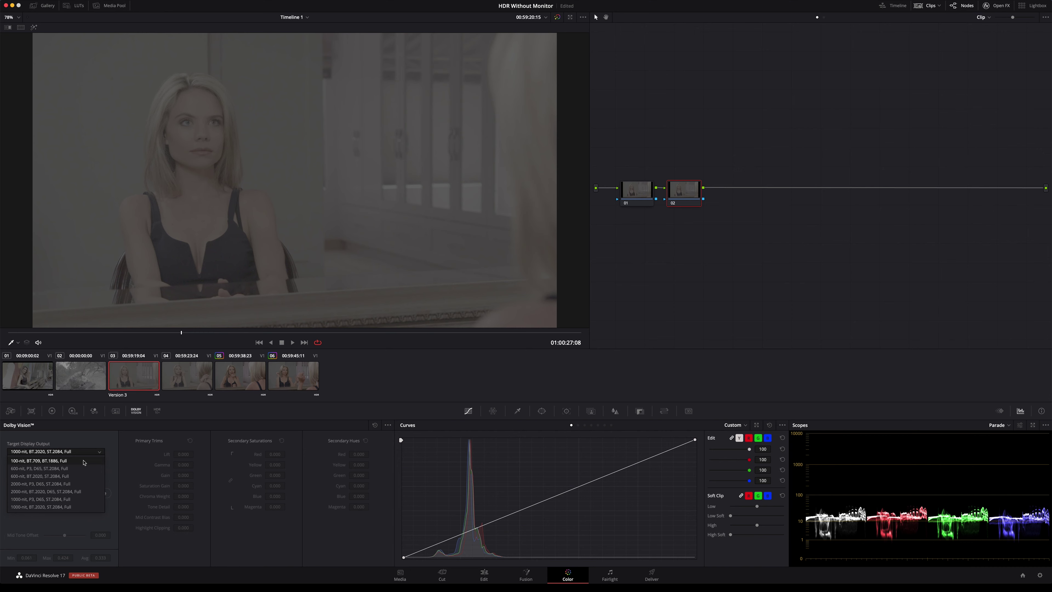
{"action": "left_click", "coordinate": [85, 461]}
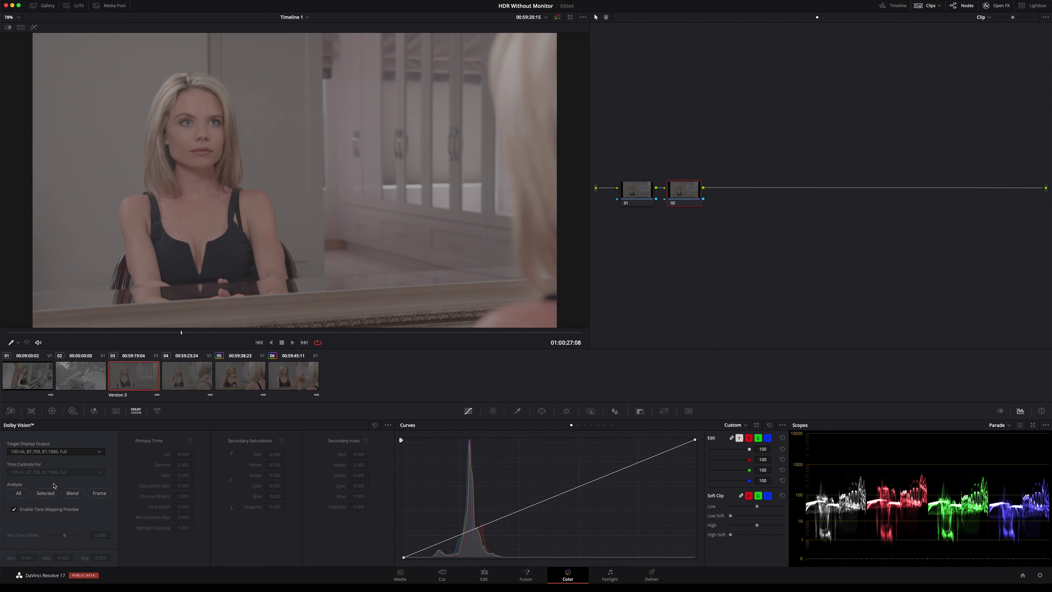
{"action": "left_click", "coordinate": [14, 510]}
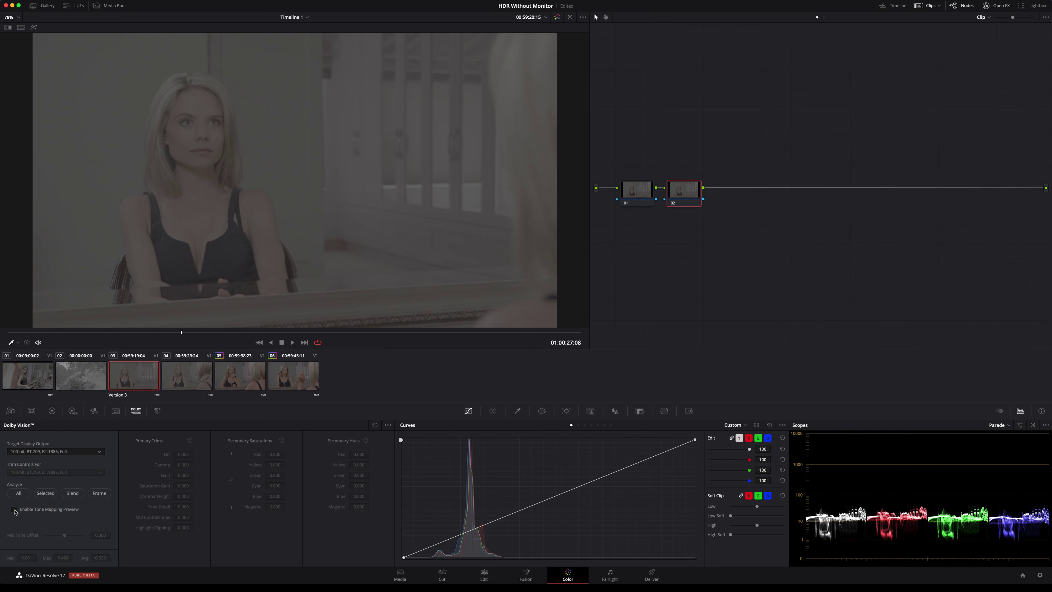
{"action": "left_click", "coordinate": [14, 510]}
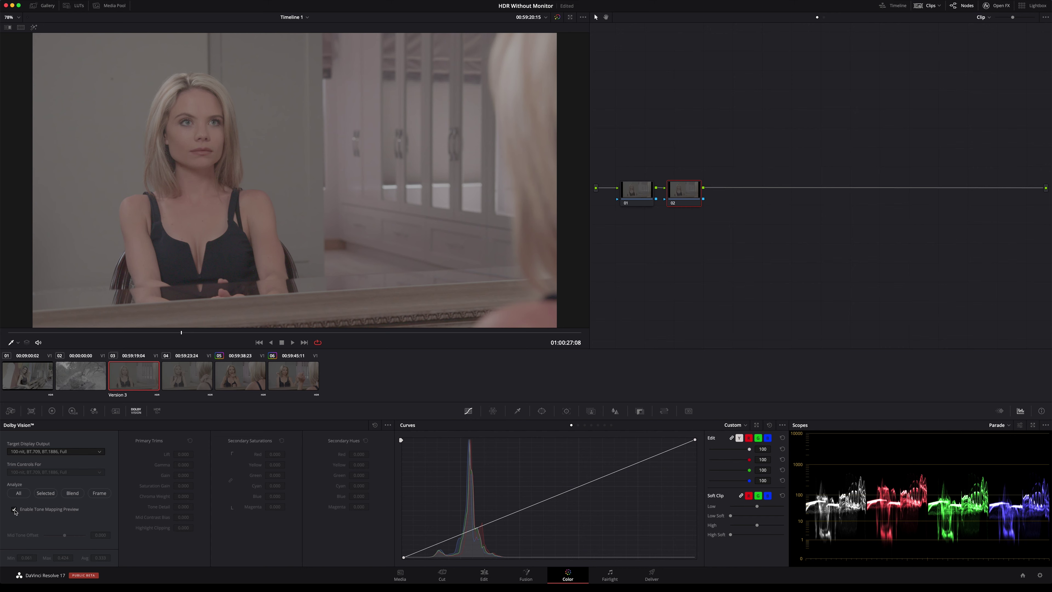
- Save the HDR Without Monitor project, then toggle the tone-mapping preview to compare, leaving it on
{"action": "key", "text": "ctrl+s"}
{"action": "left_click", "coordinate": [14, 510]}
{"action": "left_click", "coordinate": [14, 510]}
{"action": "left_click", "coordinate": [14, 509]}
{"action": "left_click", "coordinate": [14, 509]}
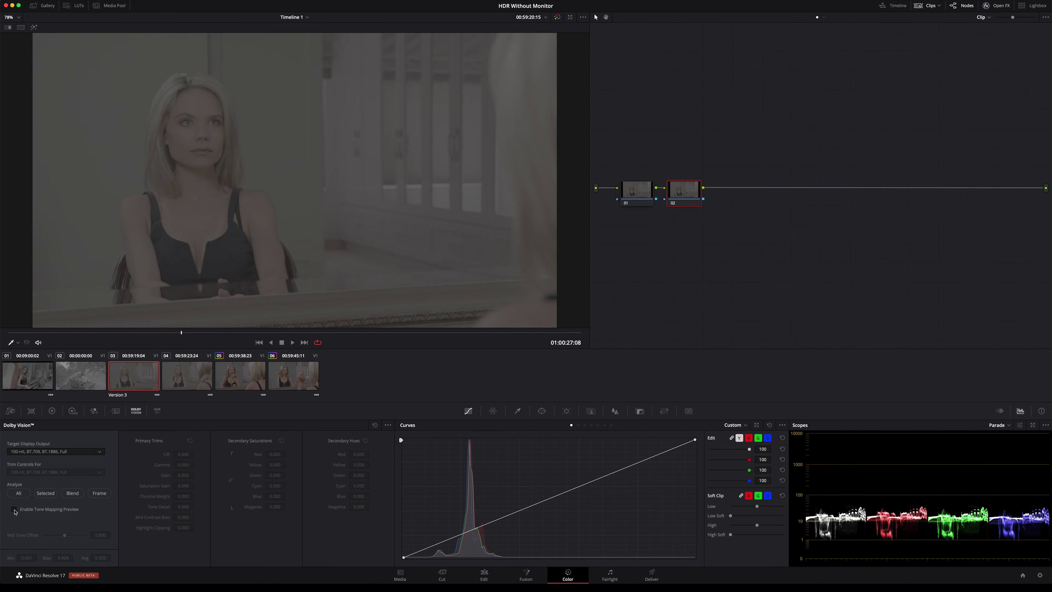
{"action": "left_click", "coordinate": [14, 509]}
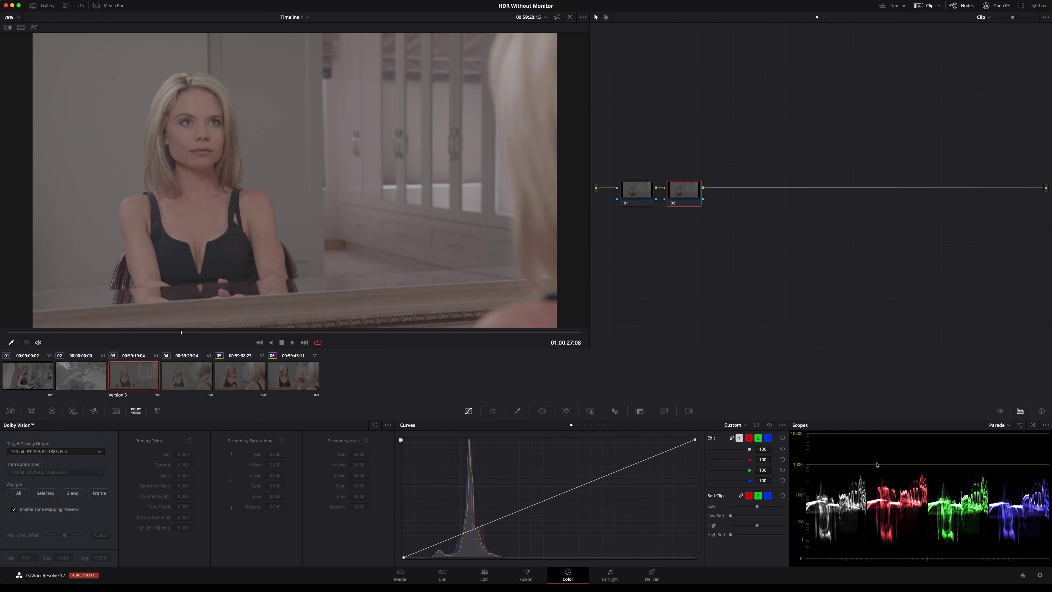
{"action": "mouse_move", "coordinate": [816, 439]}
{"action": "left_mouse_down"}
{"action": "mouse_move", "coordinate": [833, 439]}
{"action": "mouse_move", "coordinate": [795, 557]}
{"action": "left_mouse_up"}
{"action": "left_click_drag", "start_coordinate": [791, 435], "coordinate": [809, 558]}
{"action": "left_click_drag", "start_coordinate": [870, 438], "coordinate": [853, 428]}
{"action": "left_click_drag", "start_coordinate": [58, 469], "coordinate": [57, 467]}
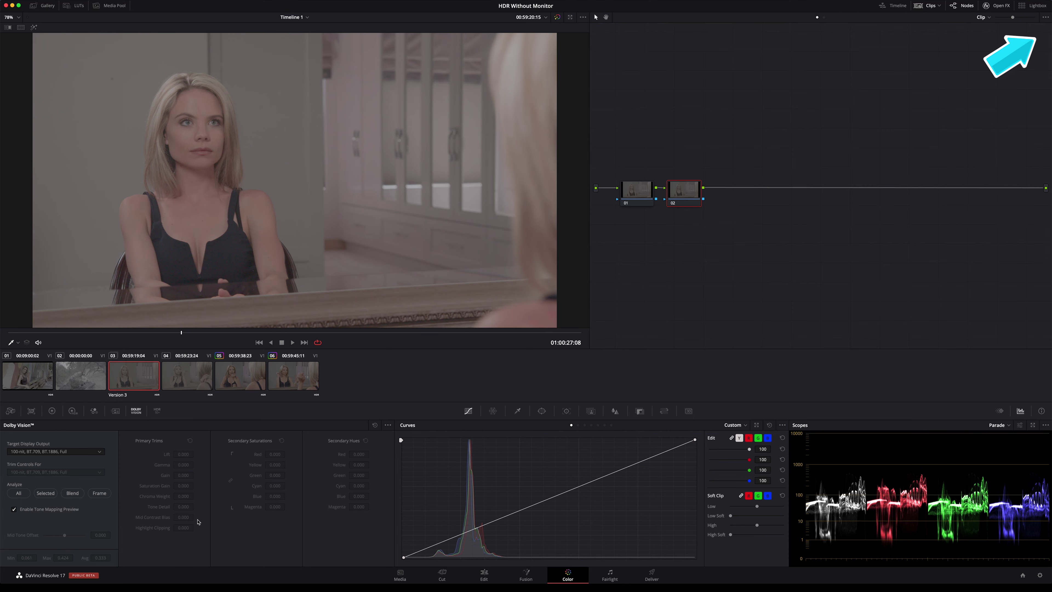
- Turn off the tone-mapping preview and lower the Dark zone exposure to -0.51
{"action": "left_click", "coordinate": [14, 510]}
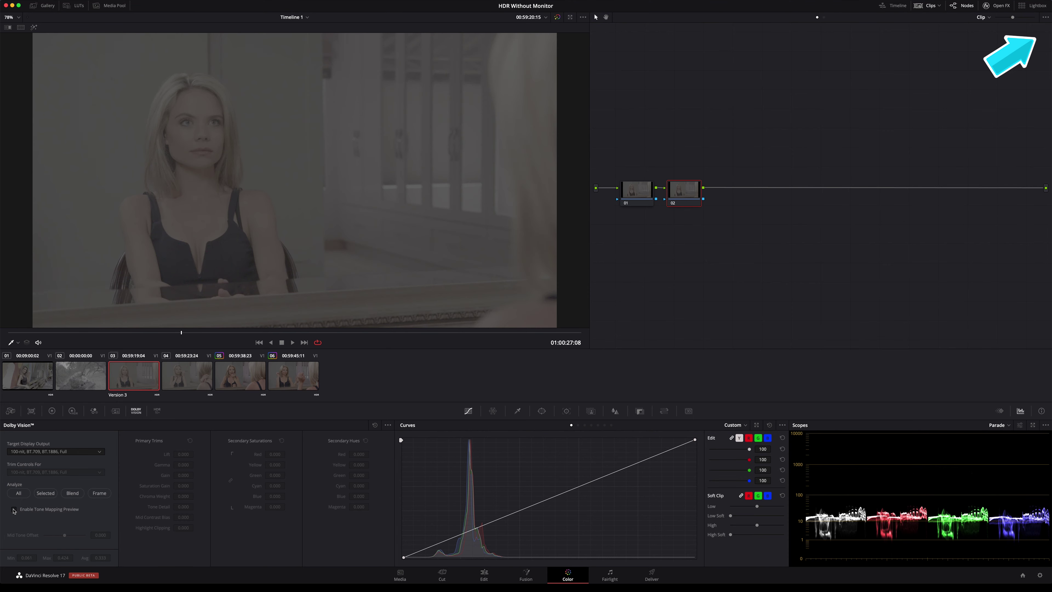
{"action": "left_click", "coordinate": [73, 412]}
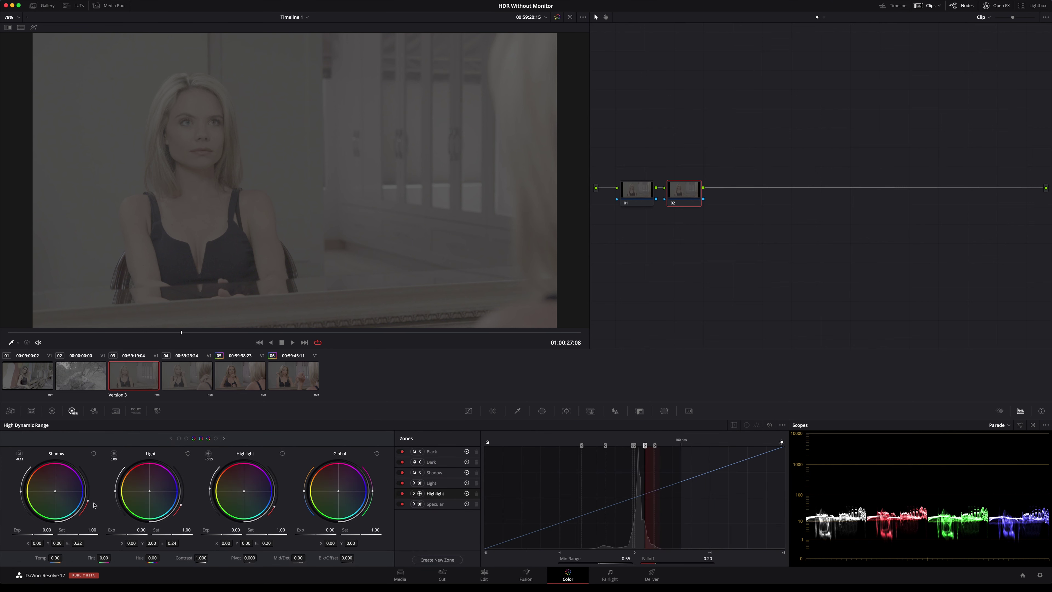
{"action": "left_click", "coordinate": [171, 439]}
{"action": "left_click_drag", "start_coordinate": [33, 534], "coordinate": [5, 535]}
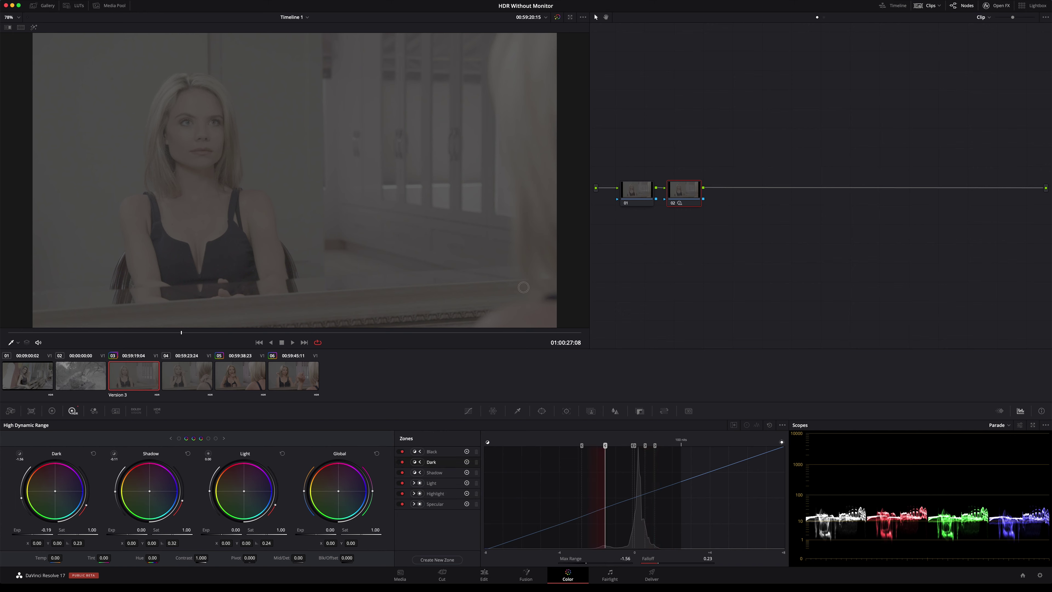
{"action": "left_click_drag", "start_coordinate": [524, 287], "coordinate": [480, 290]}
- Lower the Shadow exposure to about -0.95 and raise the Light exposure to 2.27
{"action": "left_click_drag", "start_coordinate": [127, 534], "coordinate": [89, 536]}
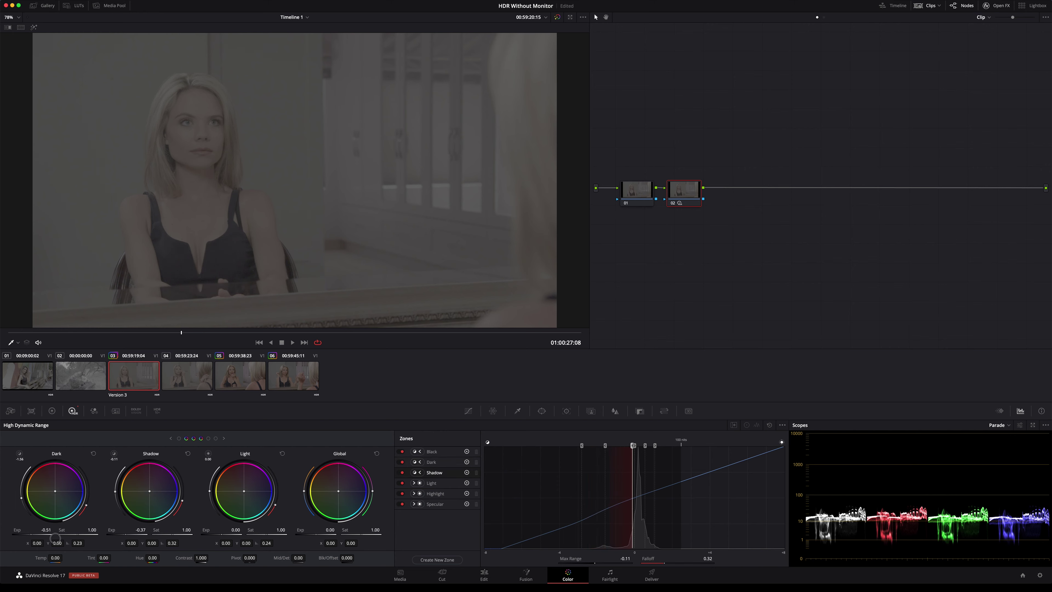
{"action": "left_click_drag", "start_coordinate": [522, 287], "coordinate": [504, 289]}
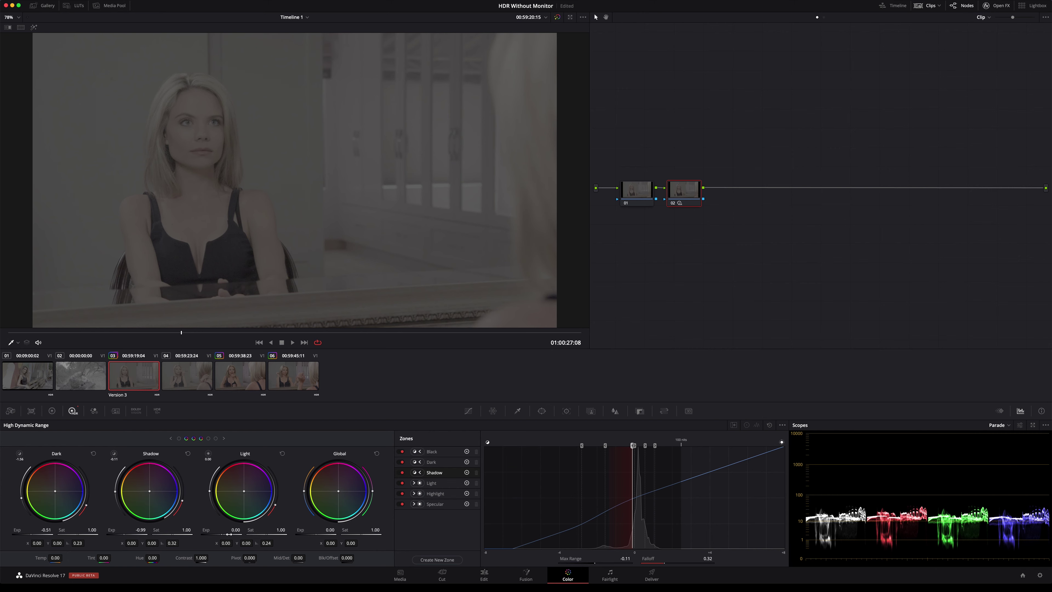
{"action": "mouse_move", "coordinate": [223, 534]}
{"action": "left_mouse_down"}
{"action": "mouse_move", "coordinate": [466, 520]}
{"action": "mouse_move", "coordinate": [552, 503]}
{"action": "left_mouse_up"}
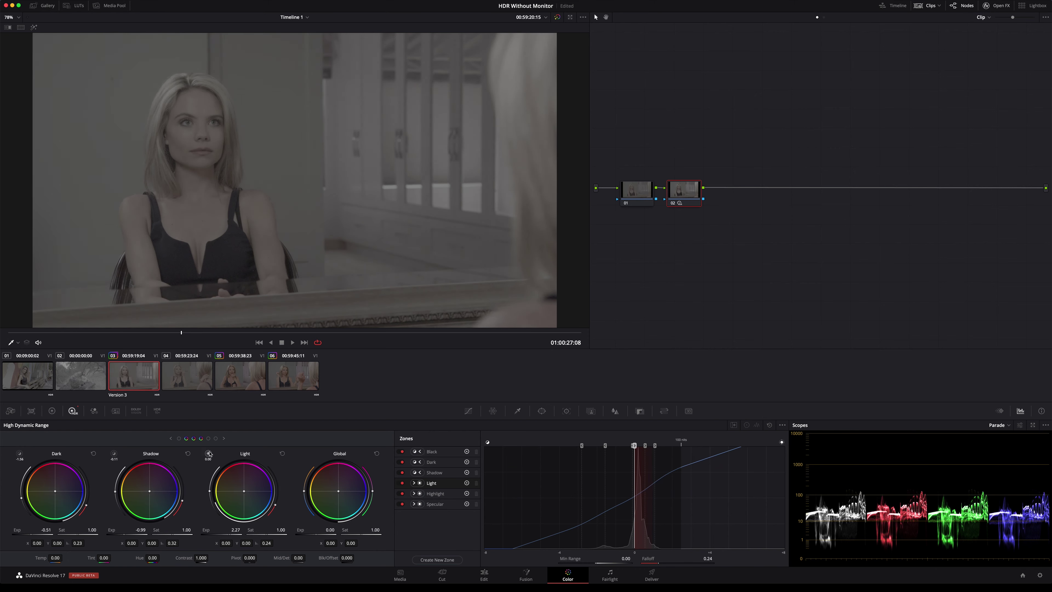
- Nudge Shadow and Light exposures, set Light range to -0.16, and raise Highlight exposure to 2.00
{"action": "left_click", "coordinate": [223, 439]}
{"action": "mouse_move", "coordinate": [30, 535]}
{"action": "left_mouse_down"}
{"action": "mouse_move", "coordinate": [57, 535]}
{"action": "mouse_move", "coordinate": [42, 536]}
{"action": "left_mouse_up"}
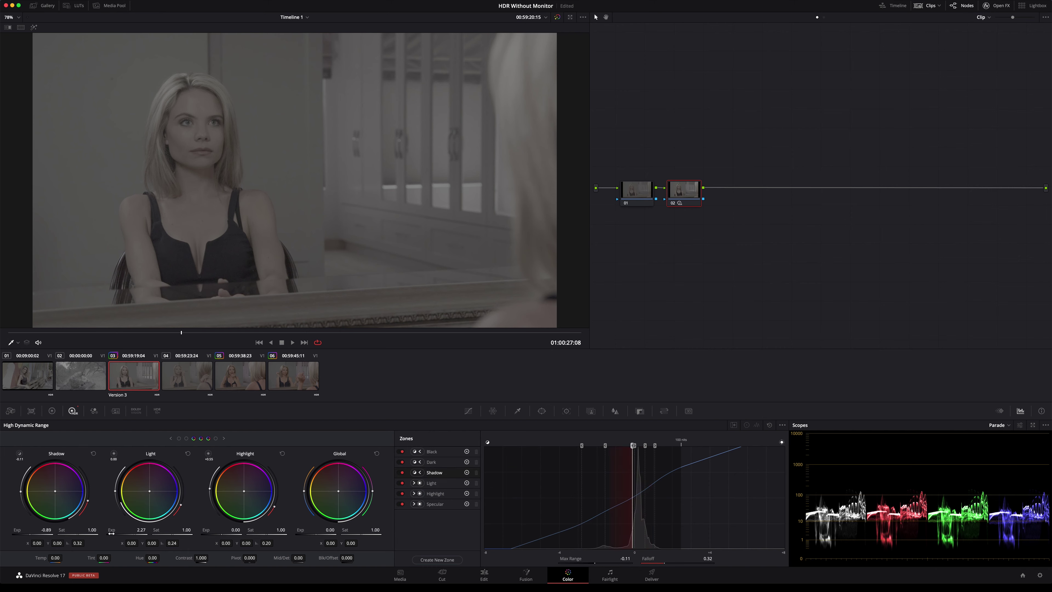
{"action": "left_click_drag", "start_coordinate": [136, 534], "coordinate": [136, 534]}
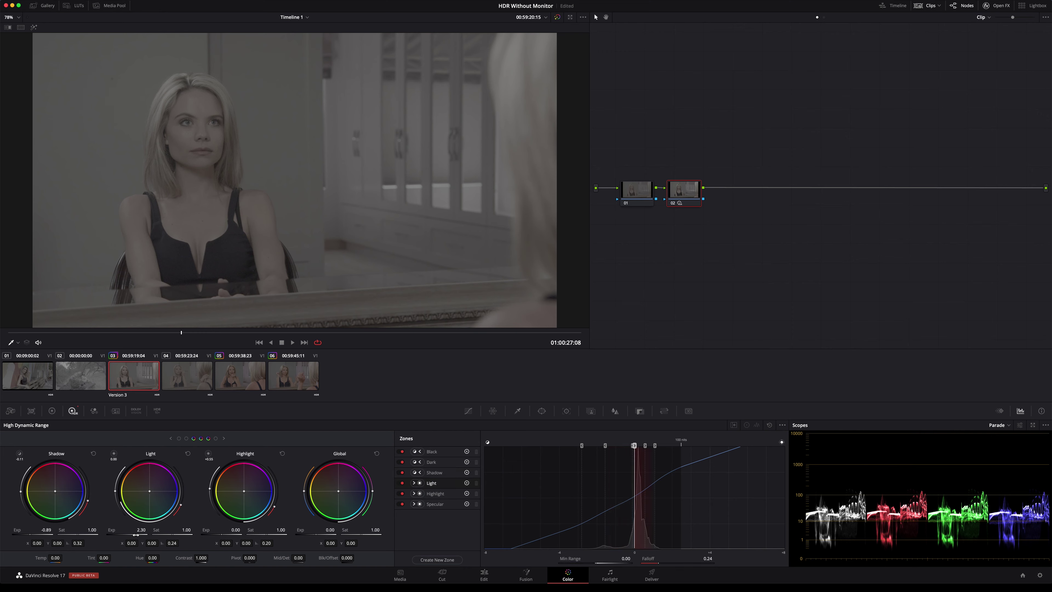
{"action": "left_click_drag", "start_coordinate": [115, 493], "coordinate": [116, 494]}
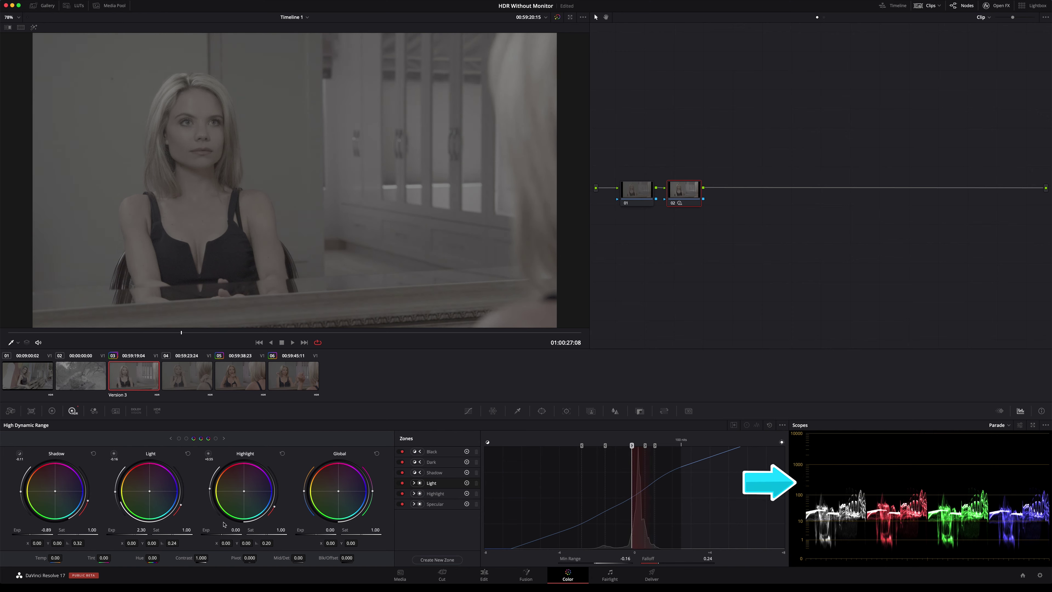
{"action": "left_click_drag", "start_coordinate": [222, 534], "coordinate": [512, 504]}
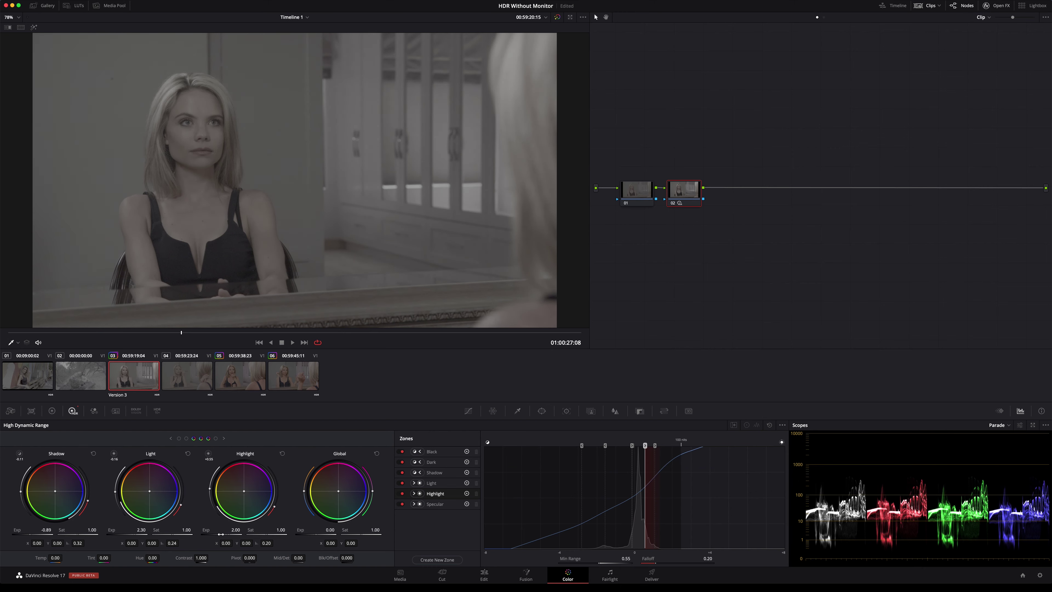
- Raise Highlight exposure to 2.87, trim Light exposure to 2.38, and lift Specular exposure to 0.42
{"action": "left_click", "coordinate": [224, 438]}
{"action": "left_click_drag", "start_coordinate": [131, 534], "coordinate": [260, 530]}
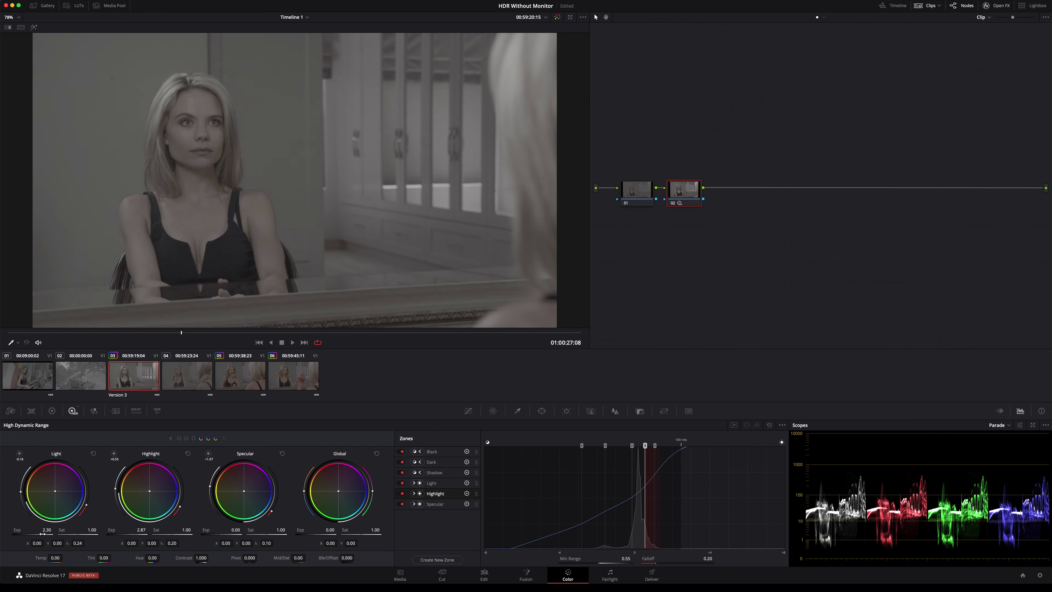
{"action": "left_click_drag", "start_coordinate": [50, 531], "coordinate": [41, 535]}
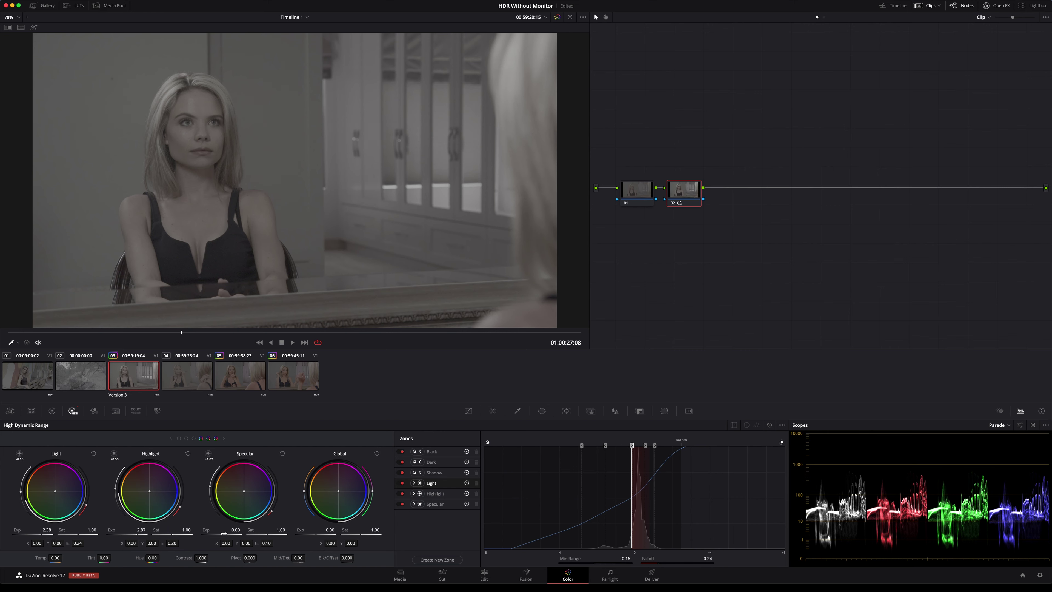
{"action": "mouse_move", "coordinate": [226, 532]}
{"action": "left_mouse_down"}
{"action": "mouse_move", "coordinate": [301, 533]}
{"action": "mouse_move", "coordinate": [284, 534]}
{"action": "left_mouse_up"}
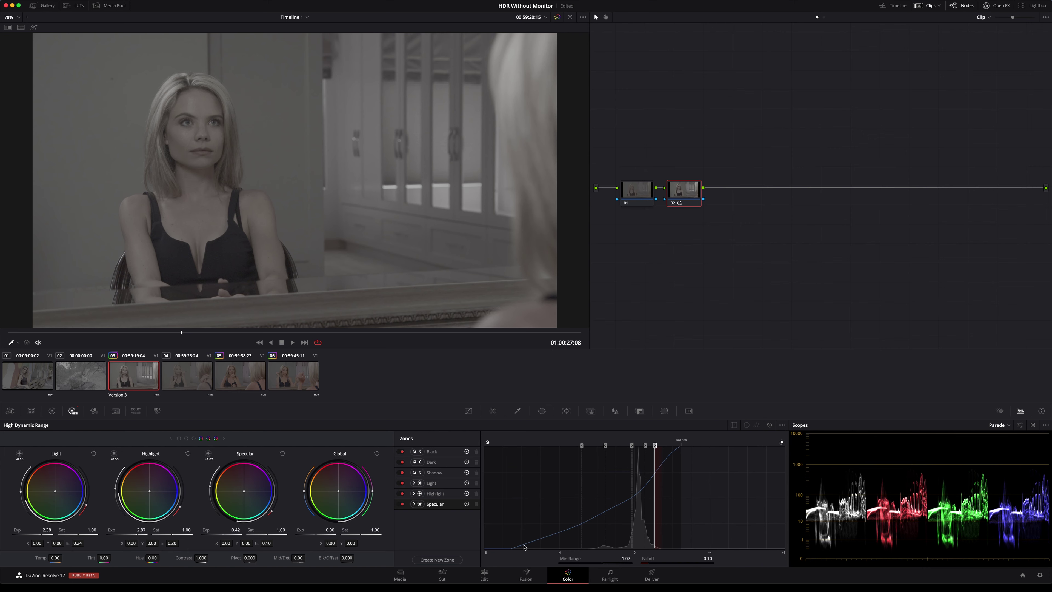
- Increase Specular falloff, lower the Light zone range, and set the Shadow max range to -0.46
{"action": "left_click_drag", "start_coordinate": [651, 563], "coordinate": [898, 537]}
{"action": "left_click_drag", "start_coordinate": [21, 492], "coordinate": [21, 495]}
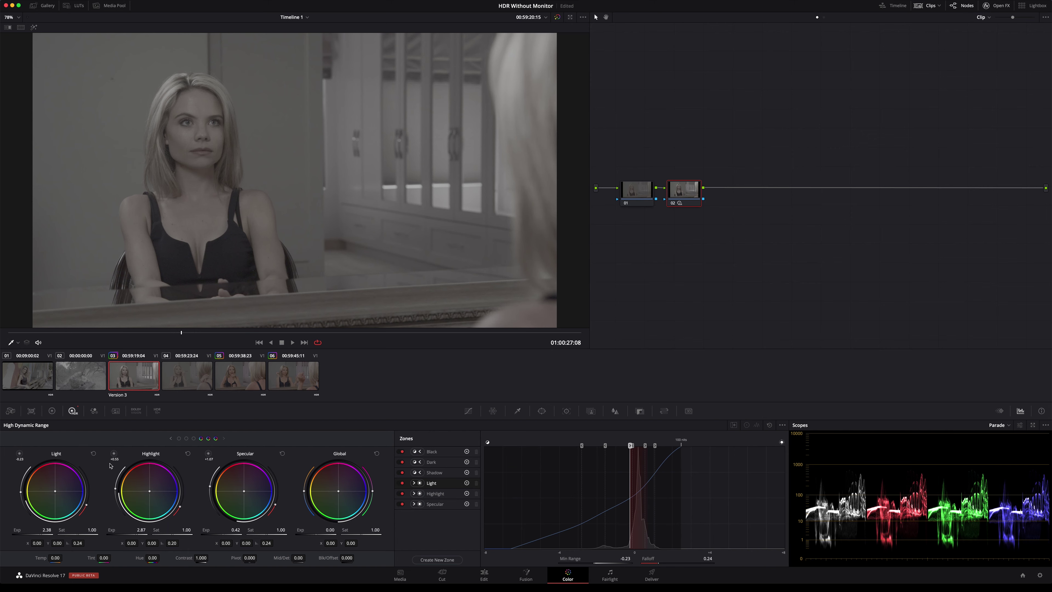
{"action": "left_click", "coordinate": [170, 438]}
{"action": "left_click_drag", "start_coordinate": [23, 497], "coordinate": [21, 495]}
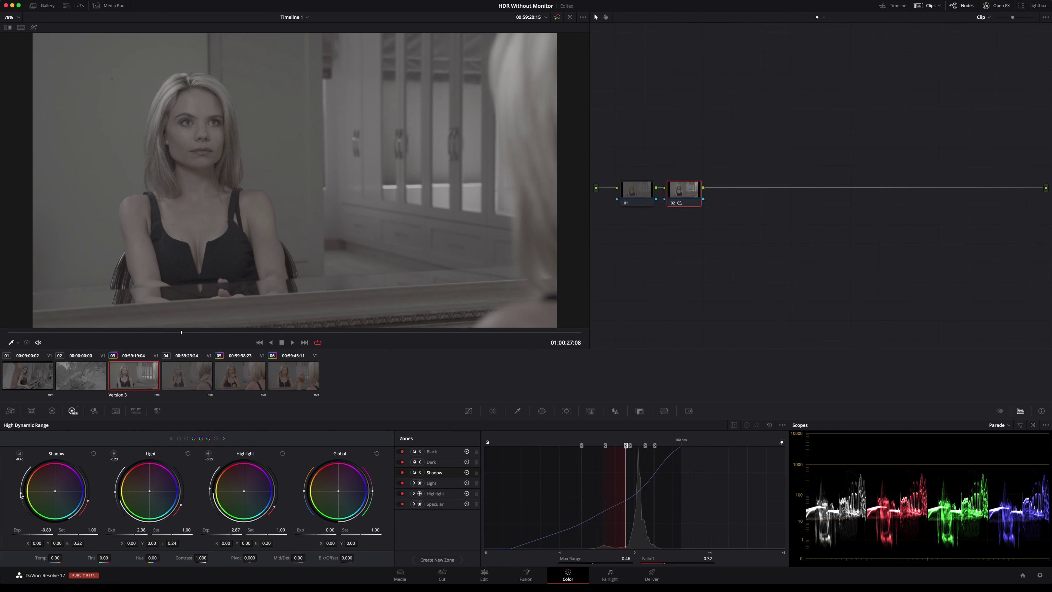
- Preview the 100-nit tone mapping, analyse the current frame for Dolby Vision, then turn the preview off
{"action": "left_click", "coordinate": [136, 411]}
{"action": "left_click", "coordinate": [14, 508]}
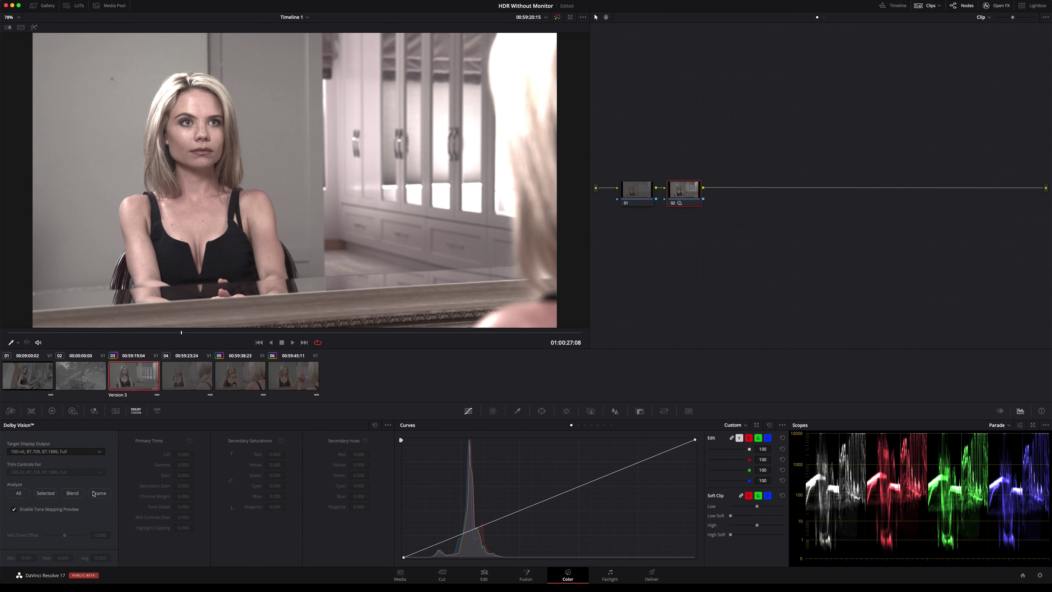
{"action": "left_click", "coordinate": [101, 495]}
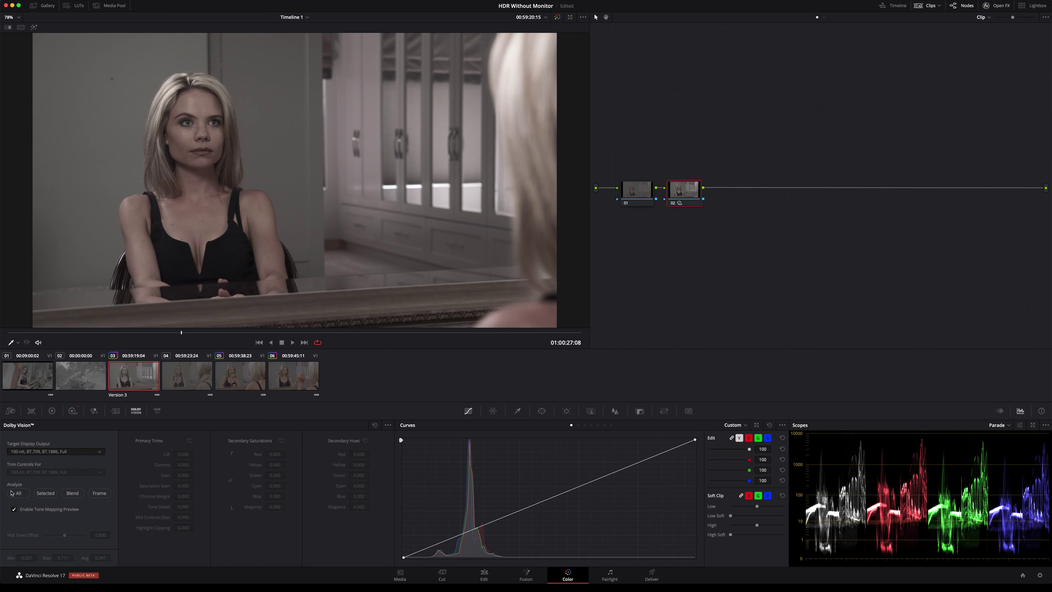
{"action": "left_click", "coordinate": [14, 510]}
- Set the Light zone exposure to 2.42 and lower its min range to -0.37
{"action": "left_click", "coordinate": [73, 410]}
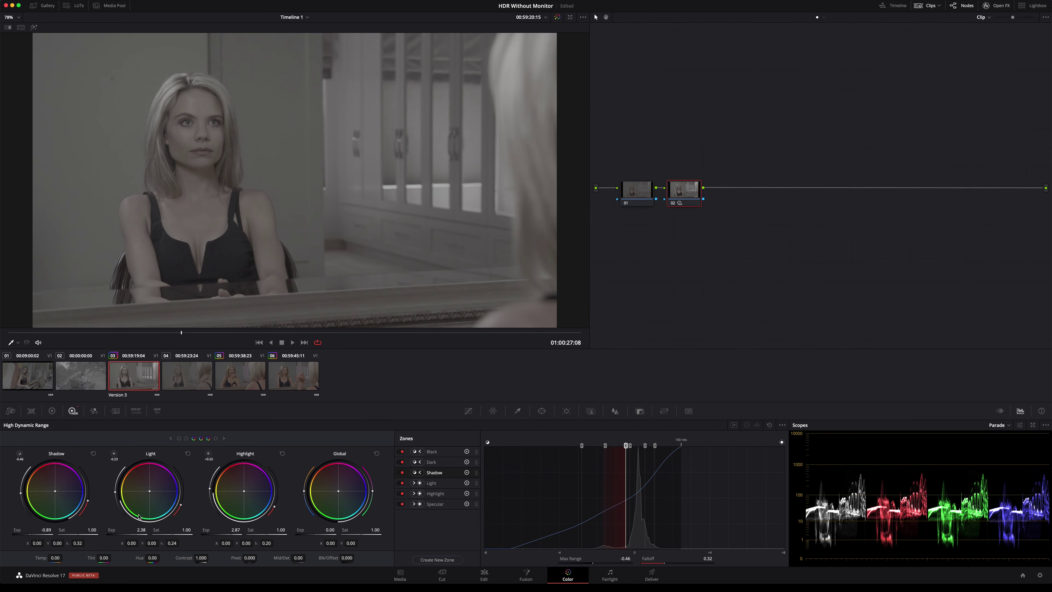
{"action": "left_click", "coordinate": [135, 533]}
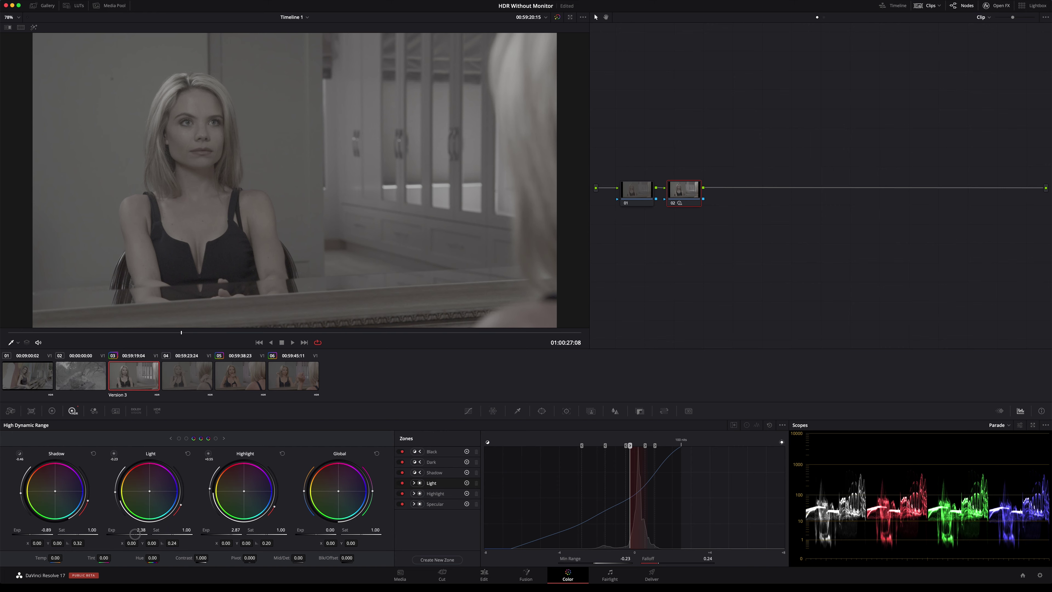
{"action": "left_click_drag", "start_coordinate": [133, 534], "coordinate": [126, 534]}
{"action": "left_click_drag", "start_coordinate": [126, 534], "coordinate": [145, 534]}
{"action": "left_click_drag", "start_coordinate": [115, 493], "coordinate": [115, 495]}
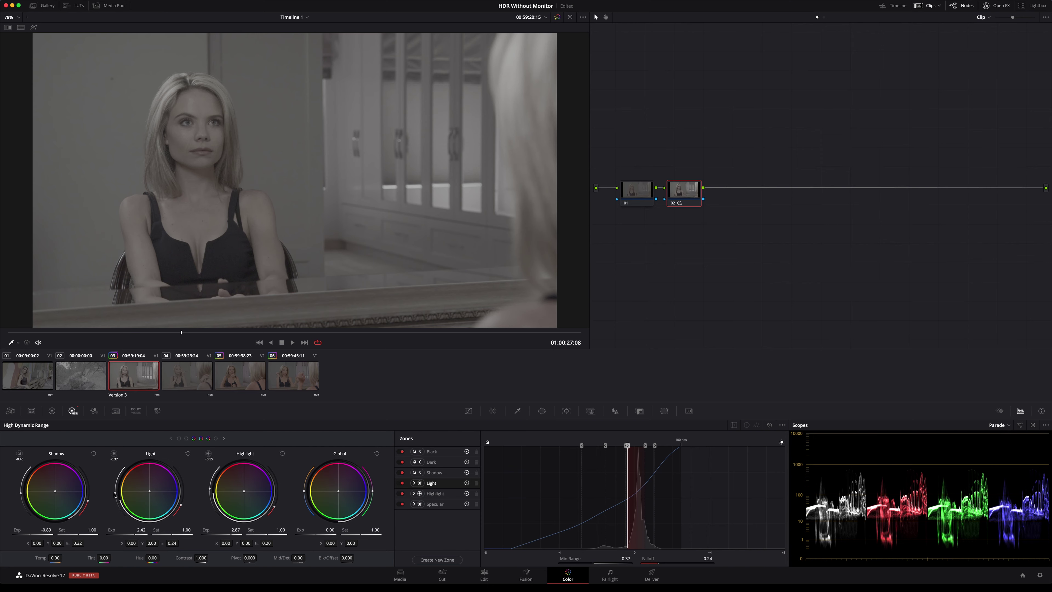
- Re-enable the tone-mapping preview in the Dolby Vision palette and analyse the frame again
{"action": "left_click", "coordinate": [139, 412]}
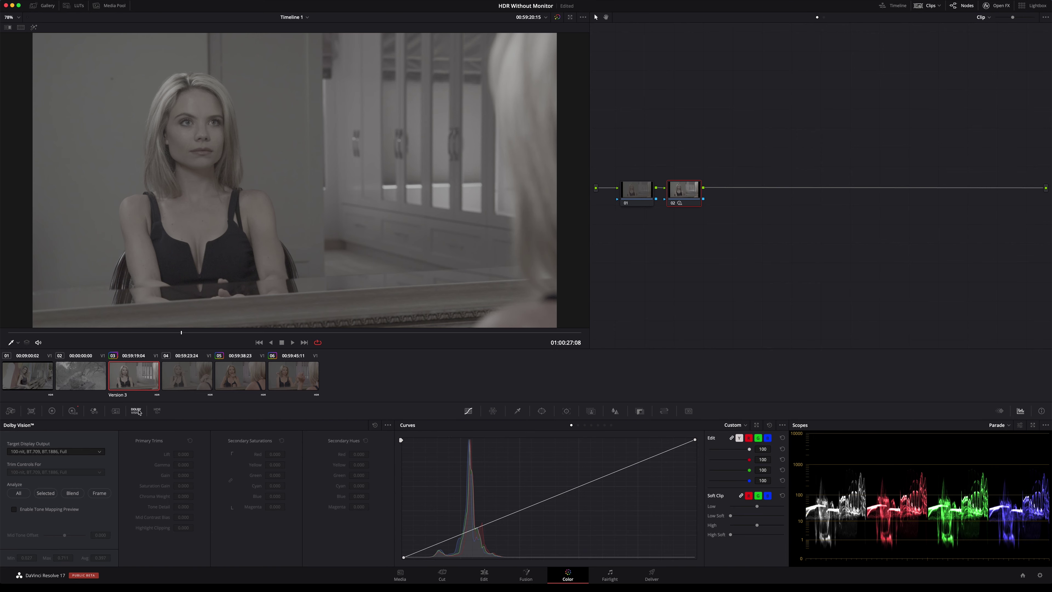
{"action": "left_click", "coordinate": [14, 510]}
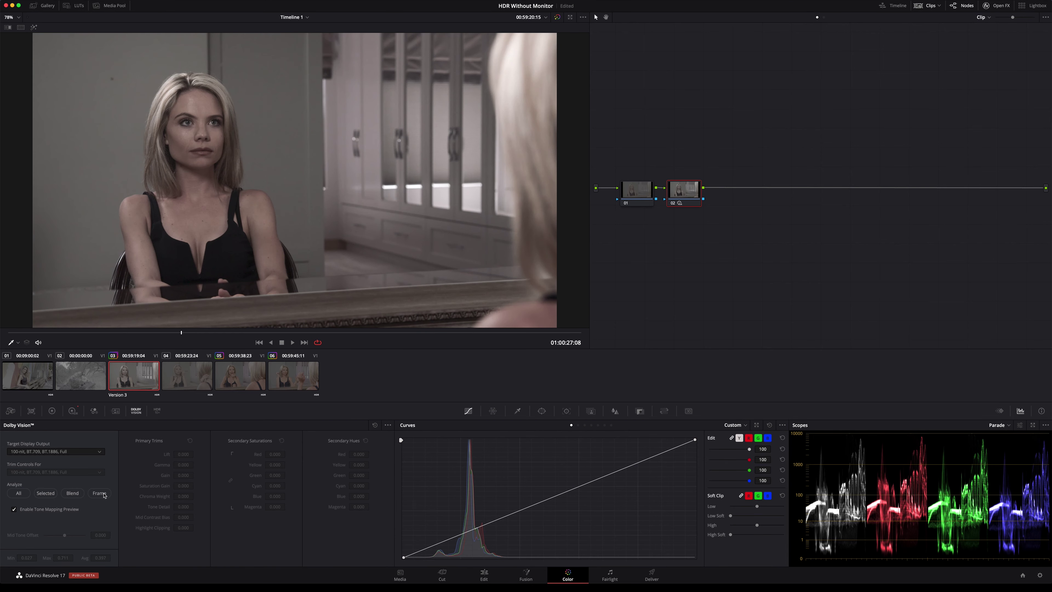
{"action": "left_click", "coordinate": [101, 494]}
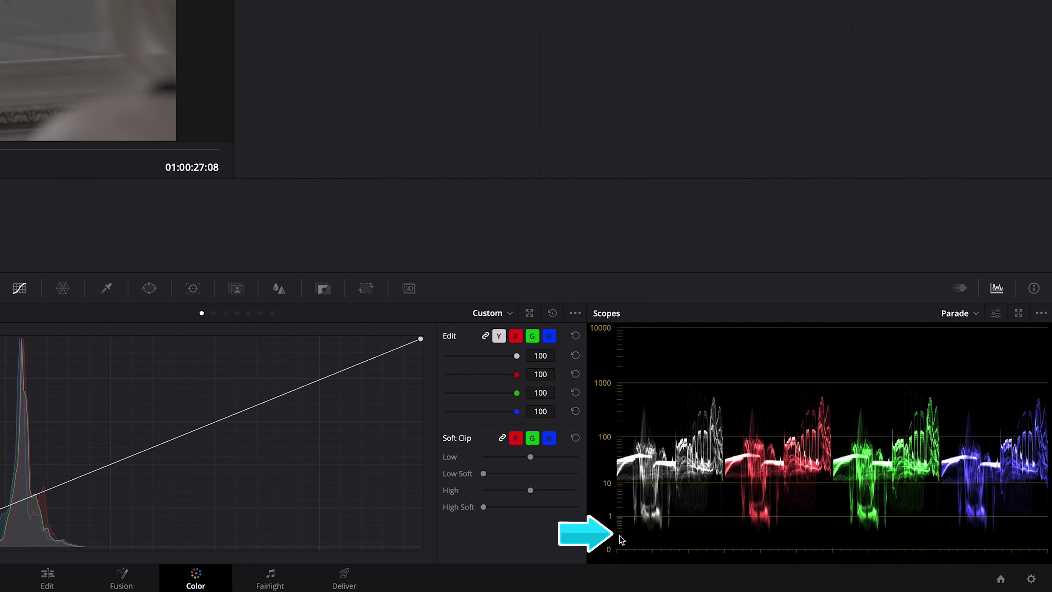
- Review the Parade scope levels, adjusting controls in the right-hand panel
{"action": "left_click_drag", "start_coordinate": [651, 537], "coordinate": [795, 534]}
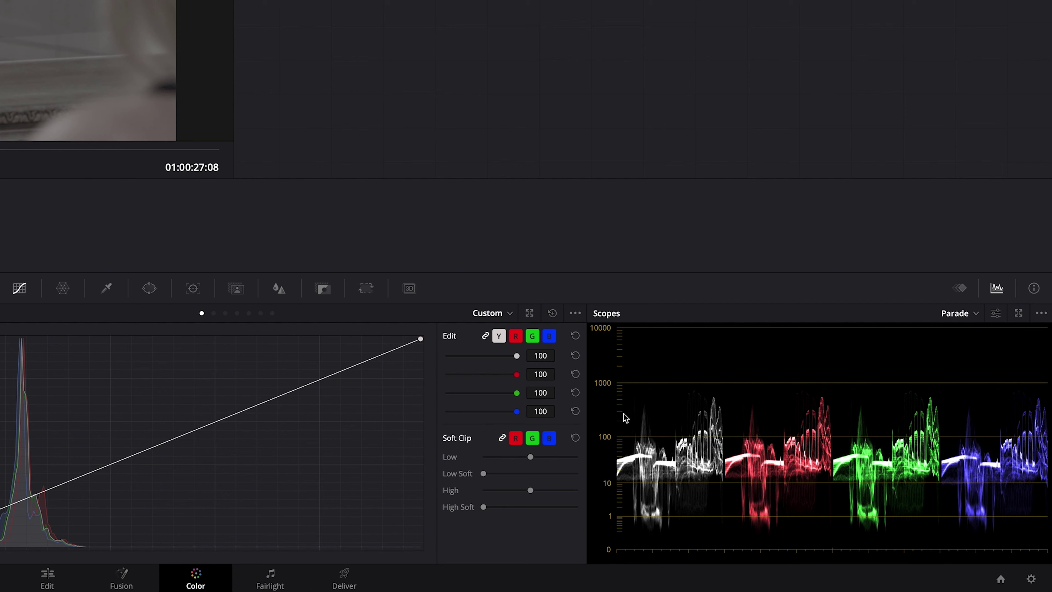
{"action": "left_click_drag", "start_coordinate": [635, 385], "coordinate": [791, 383]}
{"action": "left_click_drag", "start_coordinate": [626, 403], "coordinate": [774, 400]}
{"action": "left_click_drag", "start_coordinate": [613, 416], "coordinate": [912, 413]}
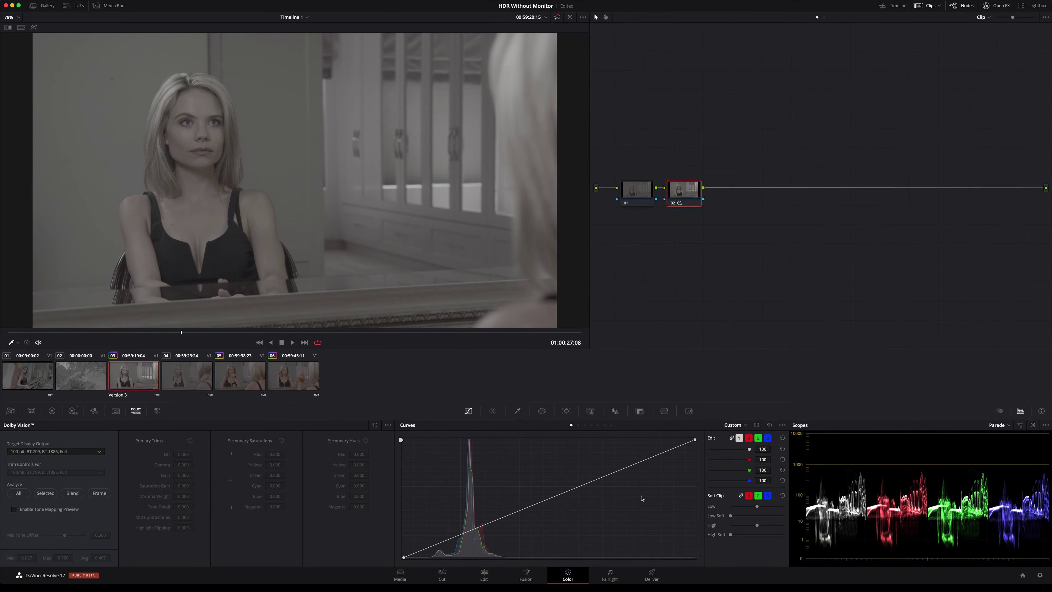
- Re-analyse the frame with the tone-mapping preview back on and bring up the Primaries color wheels
{"action": "left_click", "coordinate": [99, 493]}
{"action": "left_click", "coordinate": [13, 509]}
{"action": "left_click", "coordinate": [99, 495]}
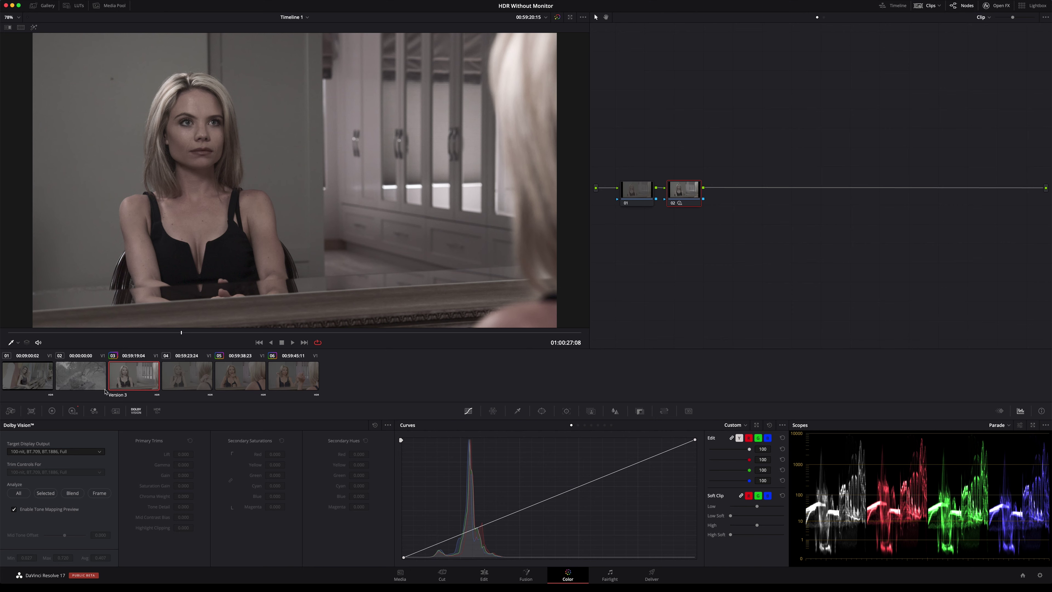
{"action": "left_click", "coordinate": [51, 410]}
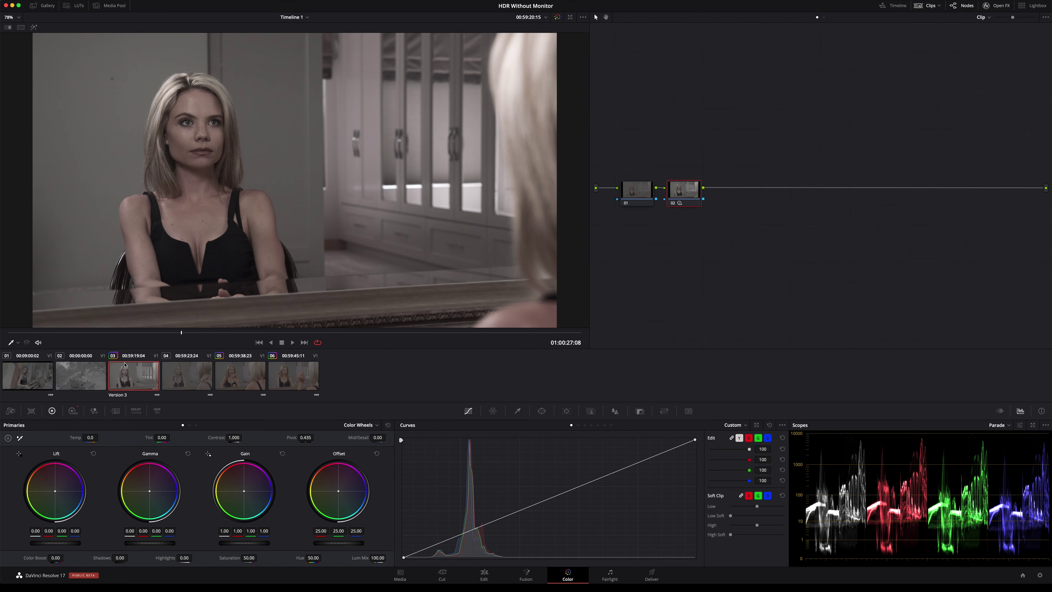
- Back in the High Dynamic Range wheels, raise Global Sat to 1.17
{"action": "left_click", "coordinate": [73, 411]}
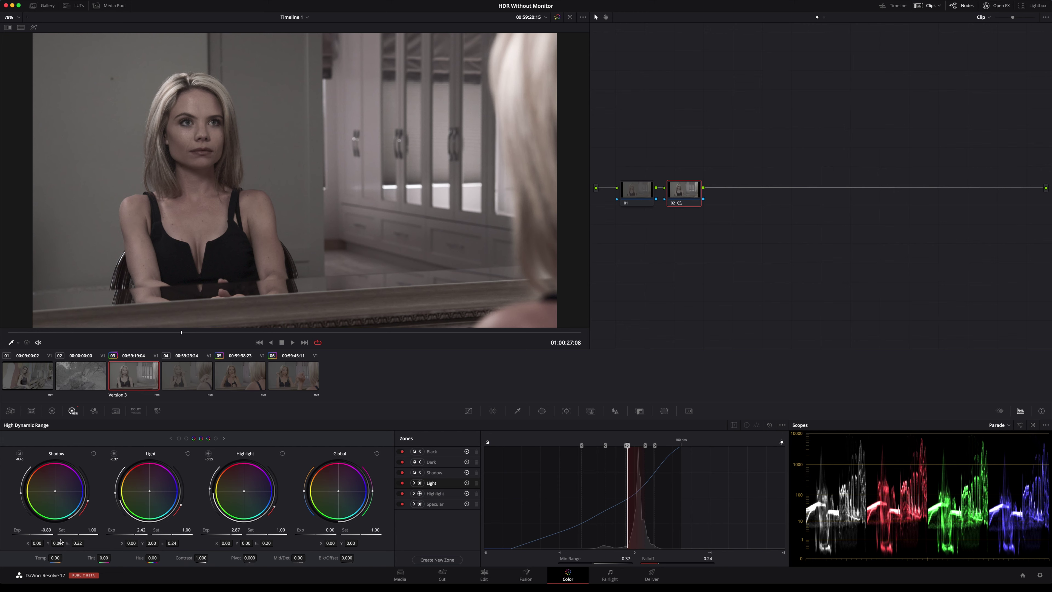
{"action": "left_click_drag", "start_coordinate": [60, 541], "coordinate": [48, 531]}
{"action": "left_click_drag", "start_coordinate": [156, 540], "coordinate": [154, 535]}
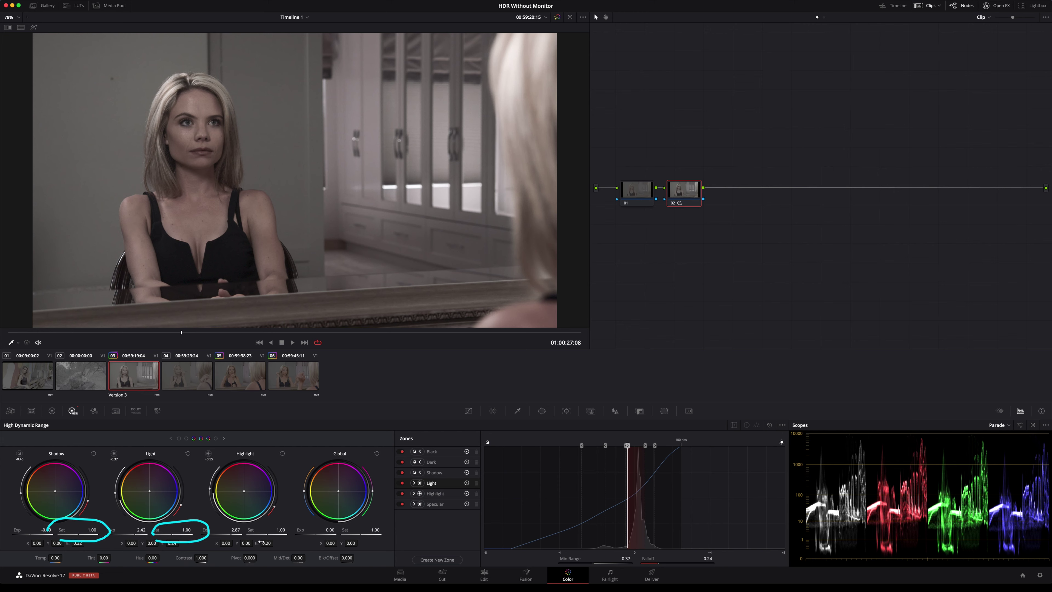
{"action": "left_click_drag", "start_coordinate": [251, 541], "coordinate": [248, 528]}
{"action": "left_click_drag", "start_coordinate": [342, 540], "coordinate": [341, 533]}
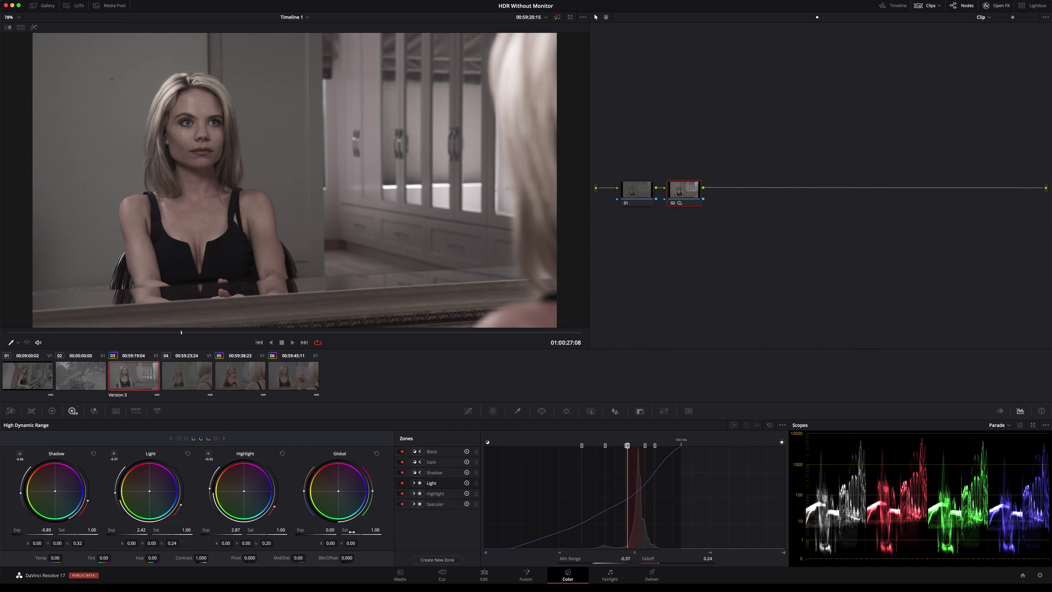
{"action": "left_click_drag", "start_coordinate": [388, 525], "coordinate": [401, 530]}
{"action": "left_click_drag", "start_coordinate": [361, 535], "coordinate": [505, 511]}
- Change the scope type from Parade to CIE Chromaticity
{"action": "left_click", "coordinate": [1044, 425]}
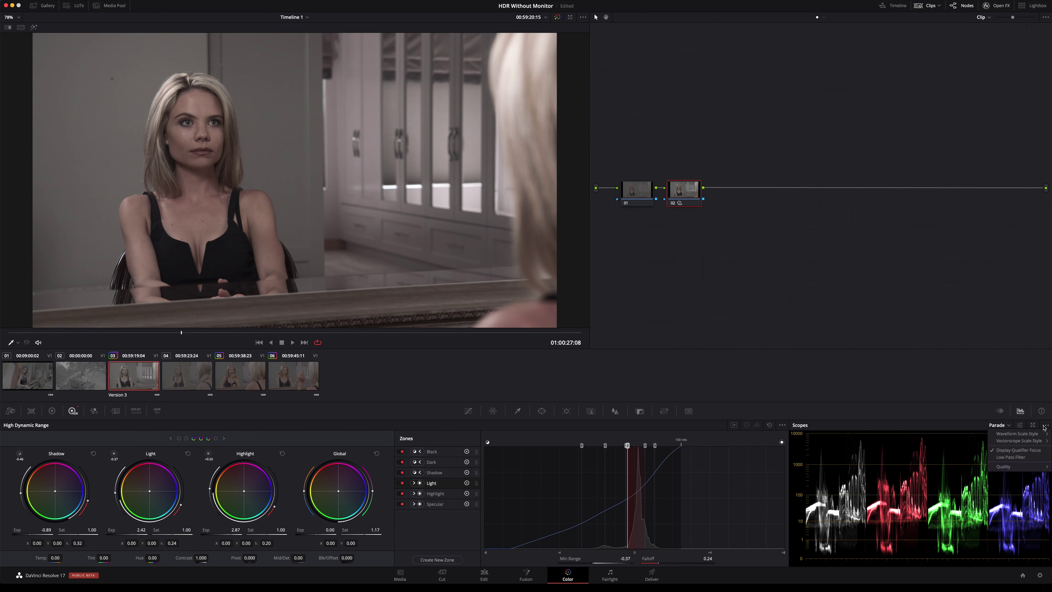
{"action": "left_click", "coordinate": [1013, 424]}
{"action": "left_click", "coordinate": [1000, 425]}
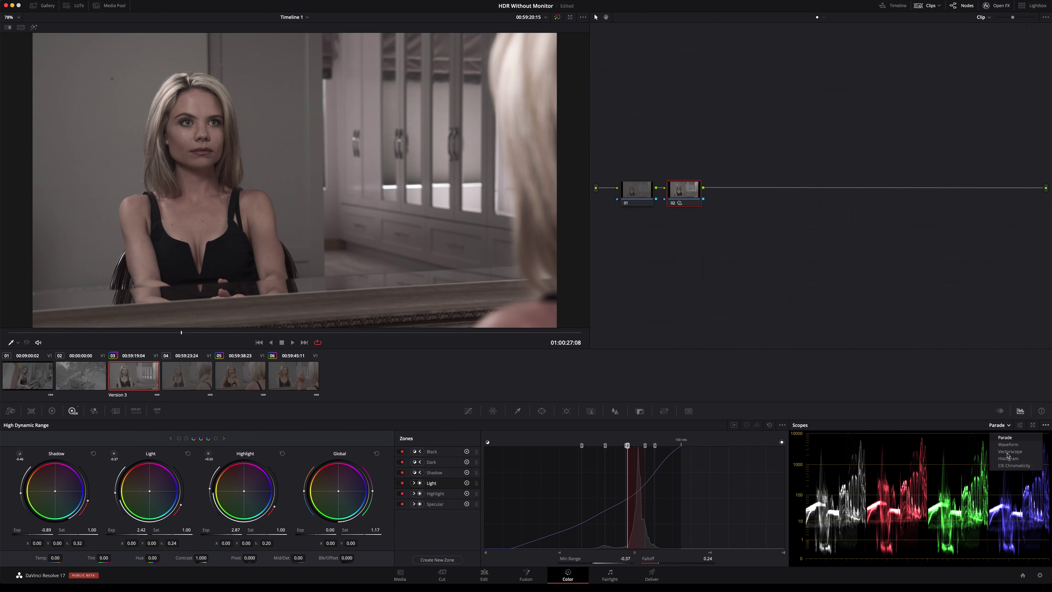
{"action": "left_click", "coordinate": [1009, 466]}
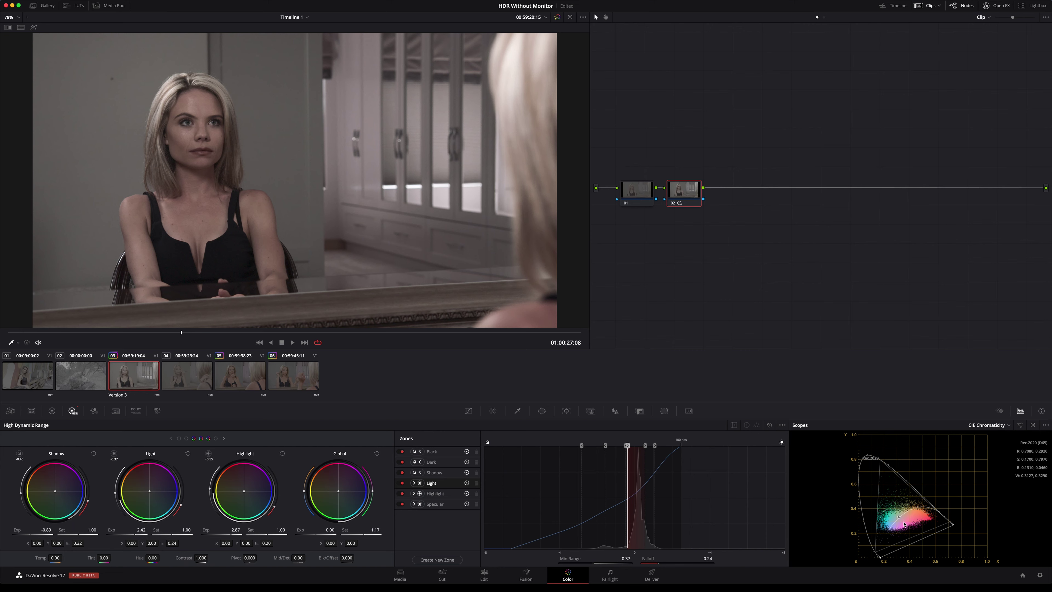
{"action": "left_click_drag", "start_coordinate": [883, 474], "coordinate": [886, 487]}
- Reset Global Sat to 1.00, then boost it to 1.34 while watching the CIE scope
{"action": "double_click", "coordinate": [345, 530]}
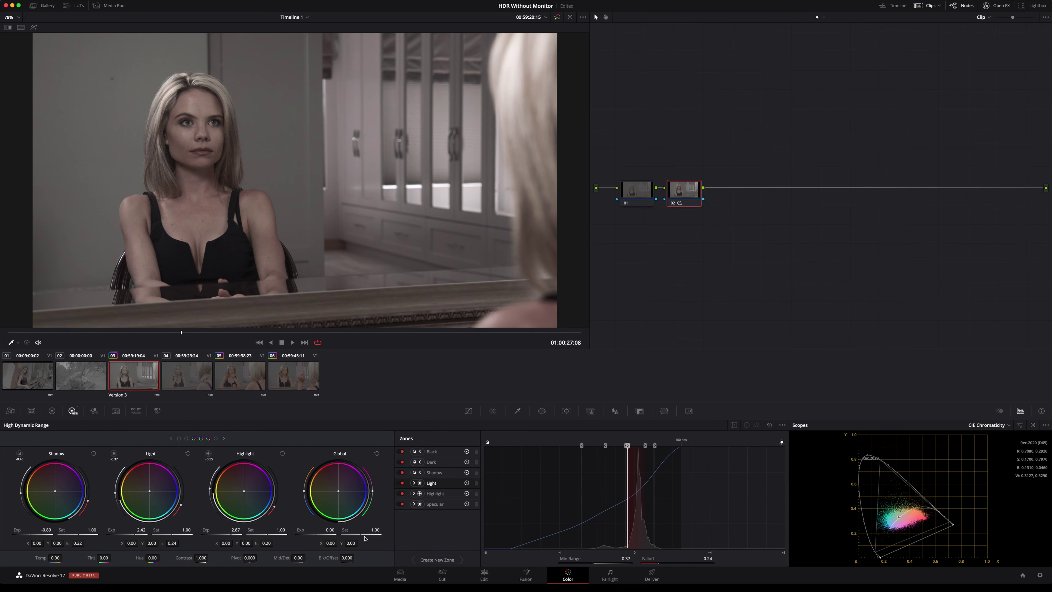
{"action": "left_click_drag", "start_coordinate": [365, 534], "coordinate": [611, 523]}
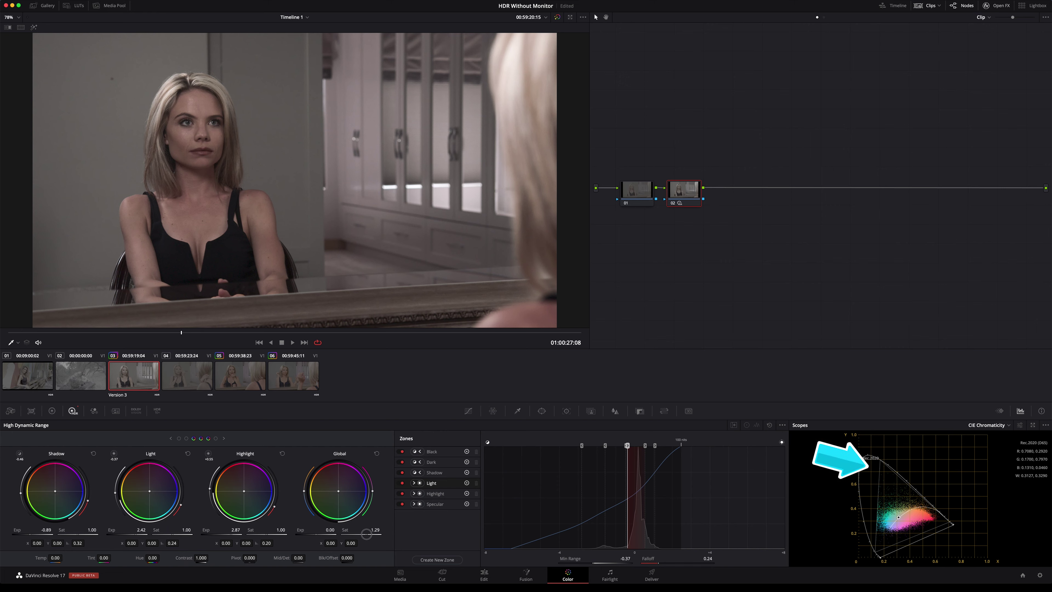
{"action": "left_click_drag", "start_coordinate": [366, 535], "coordinate": [410, 534]}
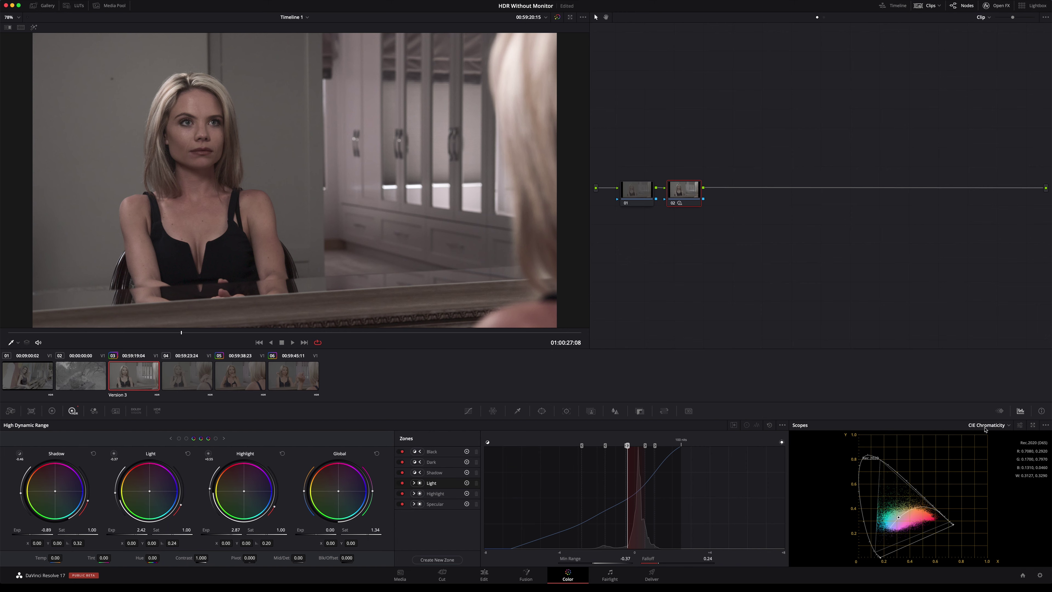
- Float the scopes into a separate window and move it beside the viewer
{"action": "left_click", "coordinate": [1034, 426]}
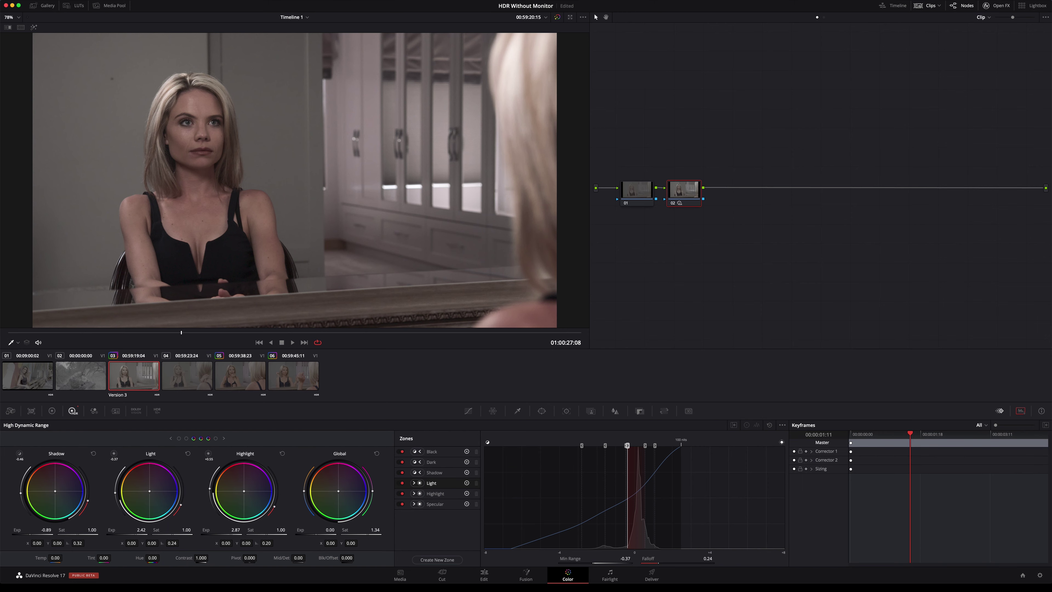
{"action": "mouse_move", "coordinate": [795, 42]}
{"action": "left_mouse_down"}
{"action": "mouse_move", "coordinate": [640, 45]}
{"action": "mouse_move", "coordinate": [653, 33]}
{"action": "left_mouse_up"}
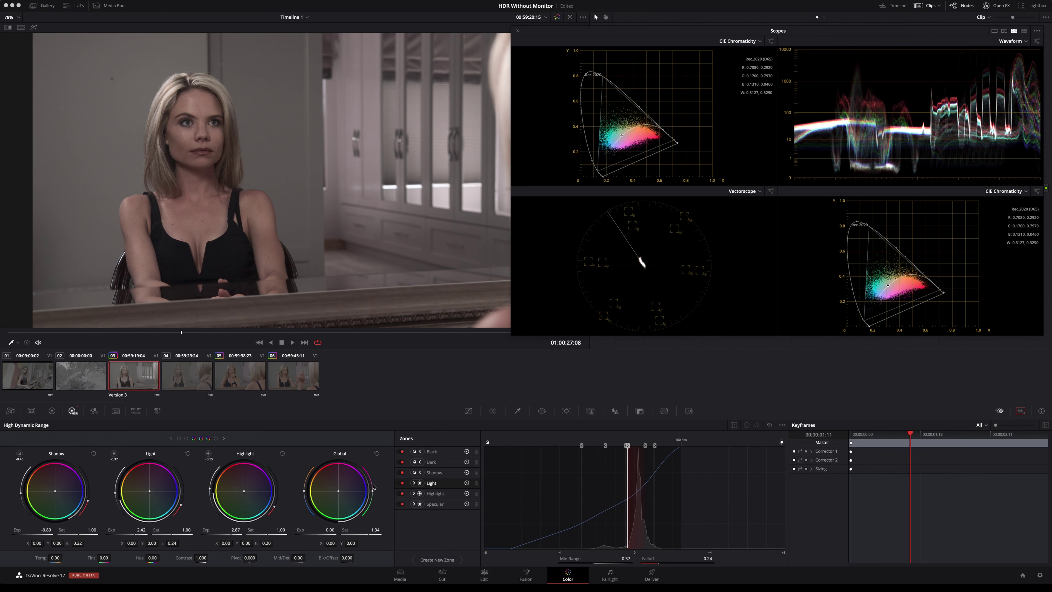
- In the Dolby Vision palette, run Analyze Frame on the current frame
{"action": "left_click", "coordinate": [136, 411]}
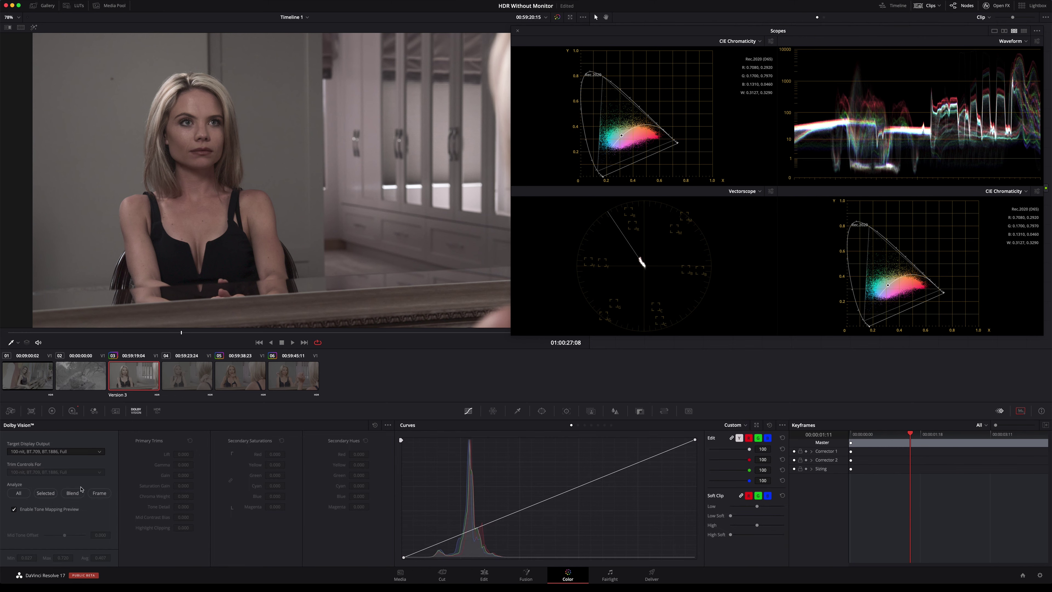
{"action": "left_click", "coordinate": [99, 493]}
{"action": "mouse_move", "coordinate": [628, 235]}
{"action": "left_mouse_down"}
{"action": "mouse_move", "coordinate": [621, 248]}
{"action": "mouse_move", "coordinate": [632, 247]}
{"action": "left_mouse_up"}
{"action": "left_click_drag", "start_coordinate": [639, 241], "coordinate": [624, 251]}
- In the HDR wheels, set Shadow Sat to 1.46 and Light Sat to 1.40, and lower Global Sat to 1.27
{"action": "left_click", "coordinate": [73, 411]}
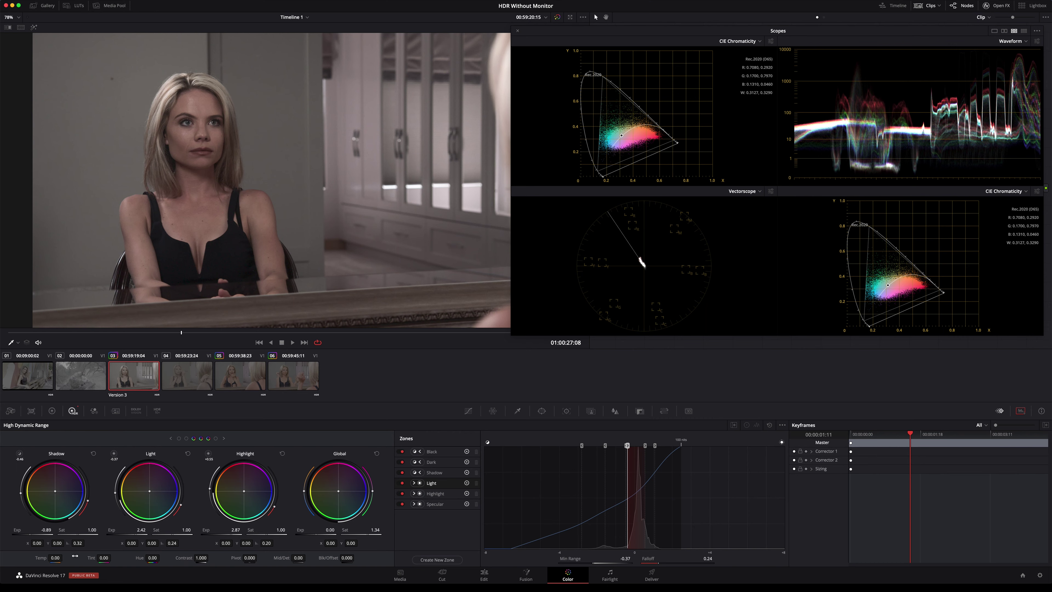
{"action": "left_click_drag", "start_coordinate": [79, 534], "coordinate": [85, 534]}
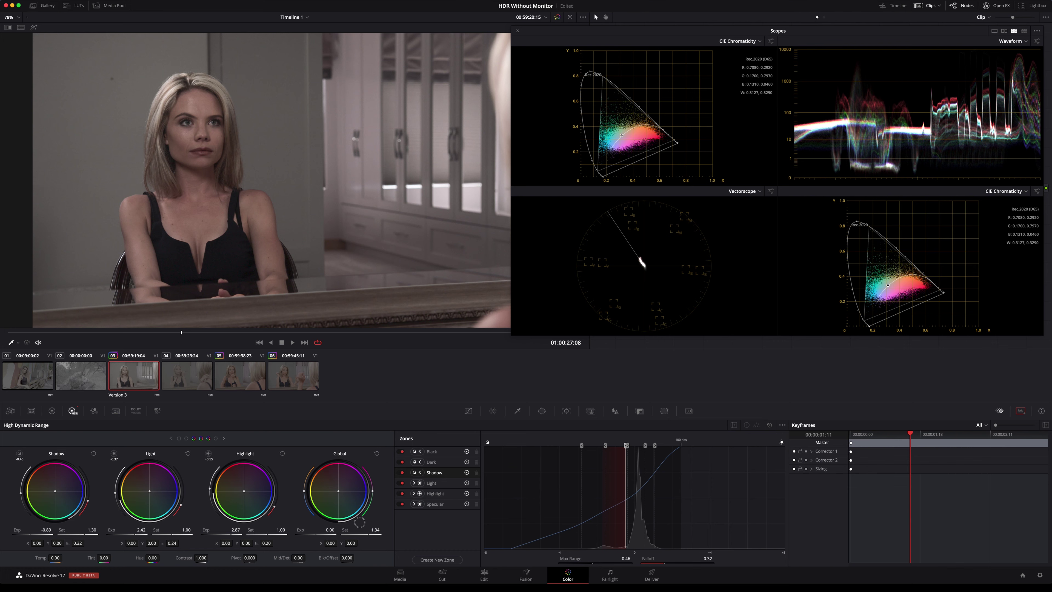
{"action": "left_click_drag", "start_coordinate": [72, 536], "coordinate": [78, 536]}
{"action": "left_click_drag", "start_coordinate": [189, 534], "coordinate": [190, 534]}
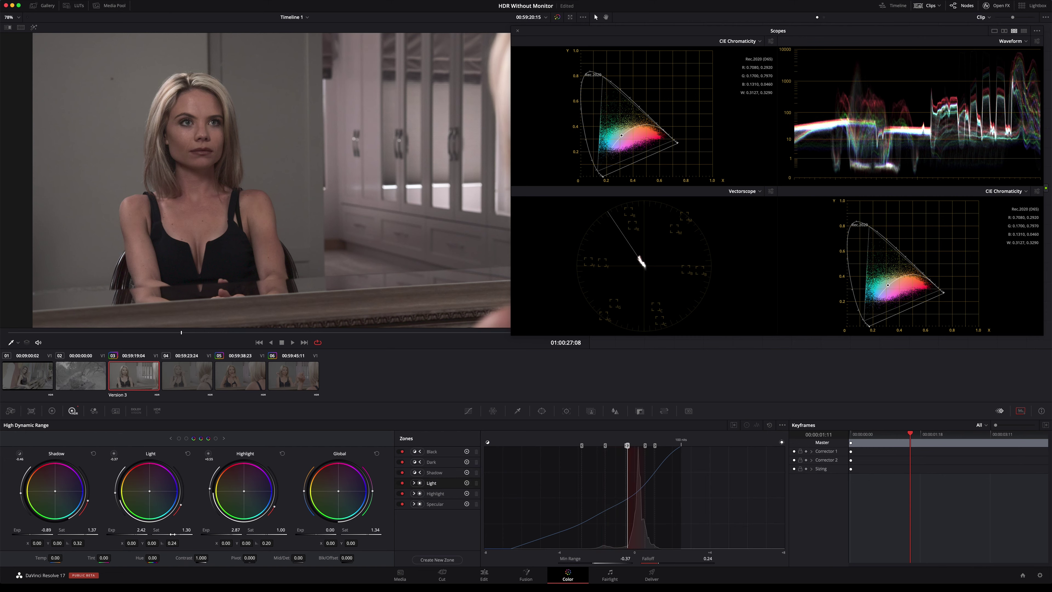
{"action": "left_click_drag", "start_coordinate": [81, 534], "coordinate": [103, 533]}
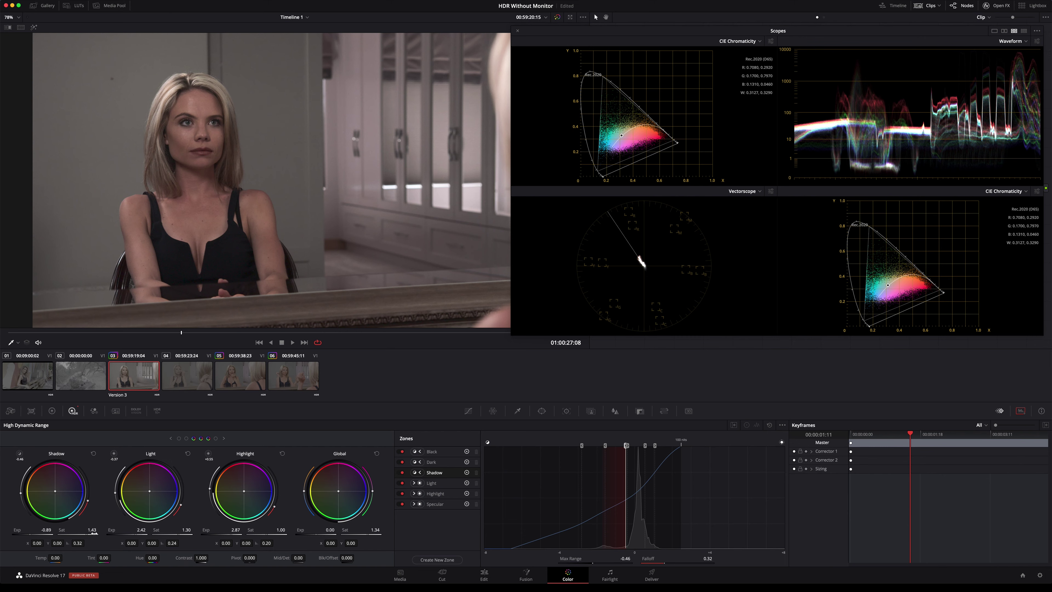
{"action": "left_click_drag", "start_coordinate": [86, 534], "coordinate": [86, 535]}
{"action": "mouse_move", "coordinate": [178, 534]}
{"action": "left_mouse_down"}
{"action": "mouse_move", "coordinate": [188, 534]}
{"action": "mouse_move", "coordinate": [178, 535]}
{"action": "left_mouse_up"}
{"action": "left_click_drag", "start_coordinate": [370, 534], "coordinate": [340, 537]}
{"action": "mouse_move", "coordinate": [335, 537]}
{"action": "left_mouse_down"}
{"action": "mouse_move", "coordinate": [297, 538]}
{"action": "mouse_move", "coordinate": [310, 538]}
{"action": "left_mouse_up"}
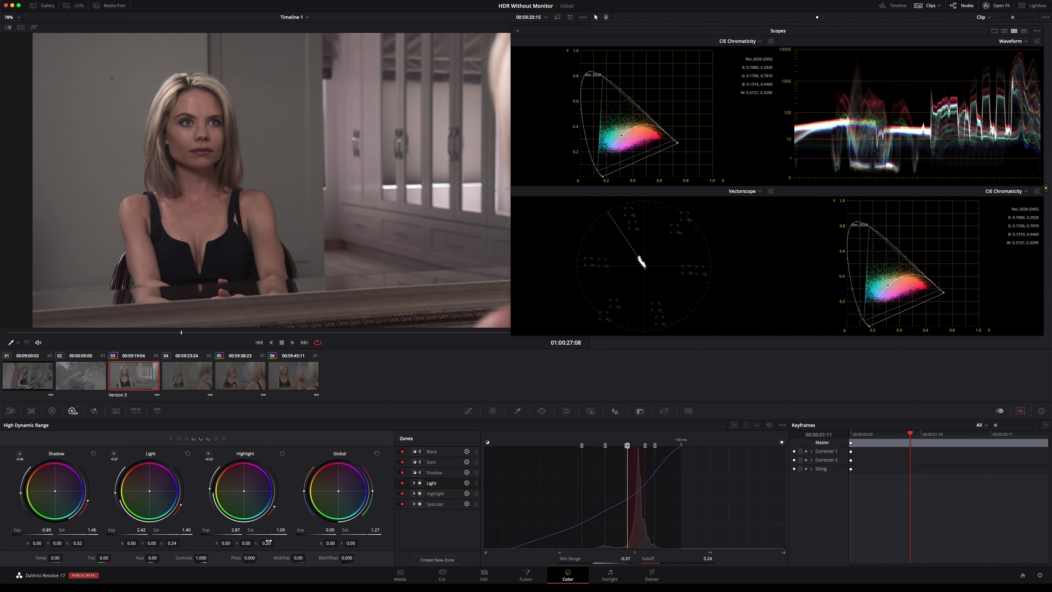
- Re-analyse the frame in Dolby Vision, then raise Shadow Sat to 1.52 in the HDR wheels
{"action": "left_click", "coordinate": [136, 411]}
{"action": "left_click", "coordinate": [99, 493]}
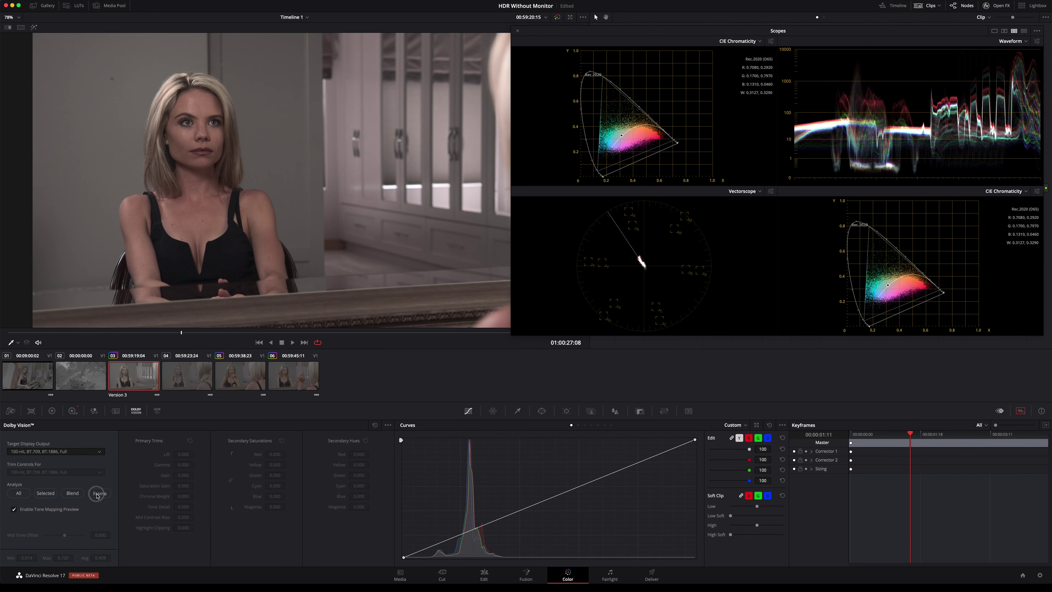
{"action": "left_click", "coordinate": [73, 411]}
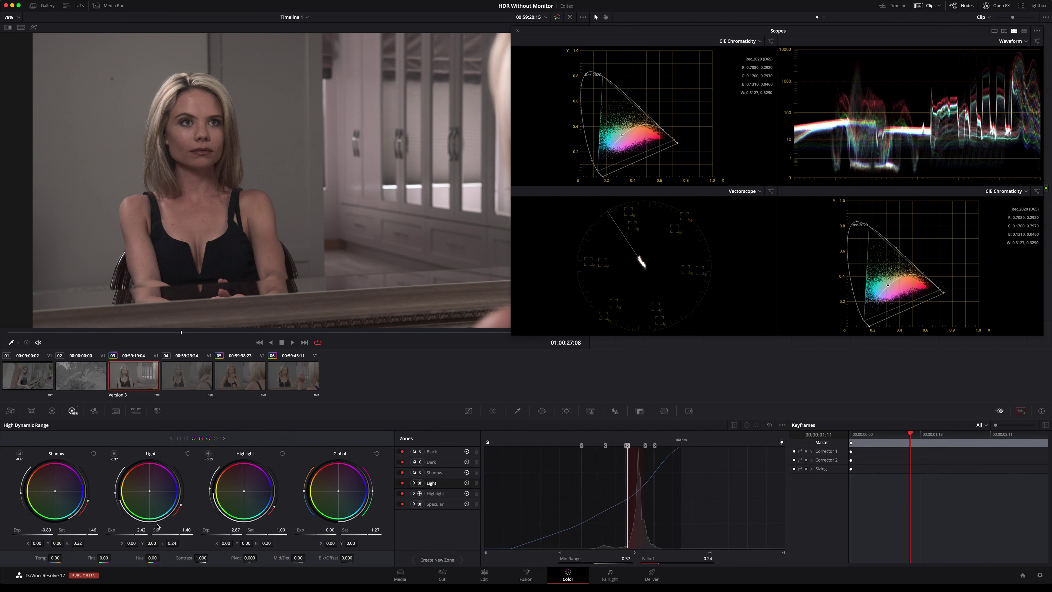
{"action": "left_click", "coordinate": [87, 535]}
- Toggle Dolby Vision's tone mapping preview off and back on to compare
{"action": "left_click", "coordinate": [136, 410]}
{"action": "left_click", "coordinate": [14, 510]}
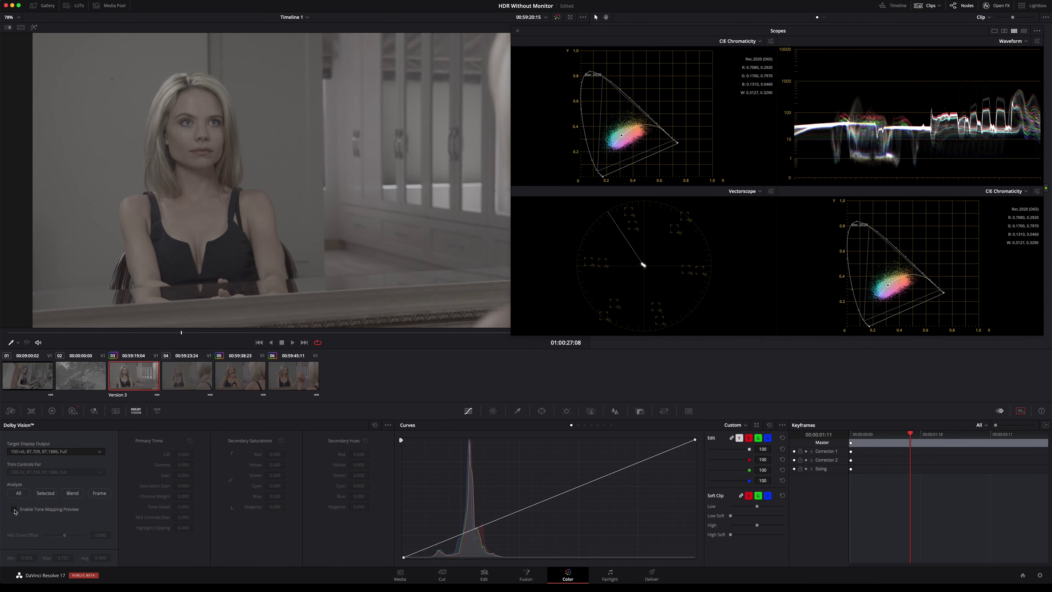
{"action": "left_click", "coordinate": [15, 510]}
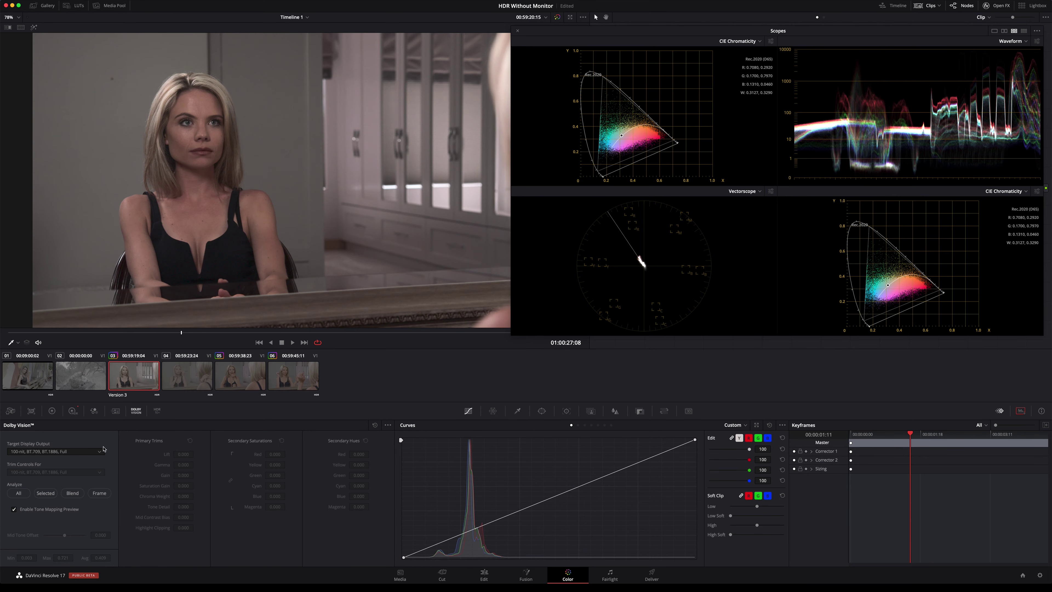
{"action": "left_click", "coordinate": [72, 410]}
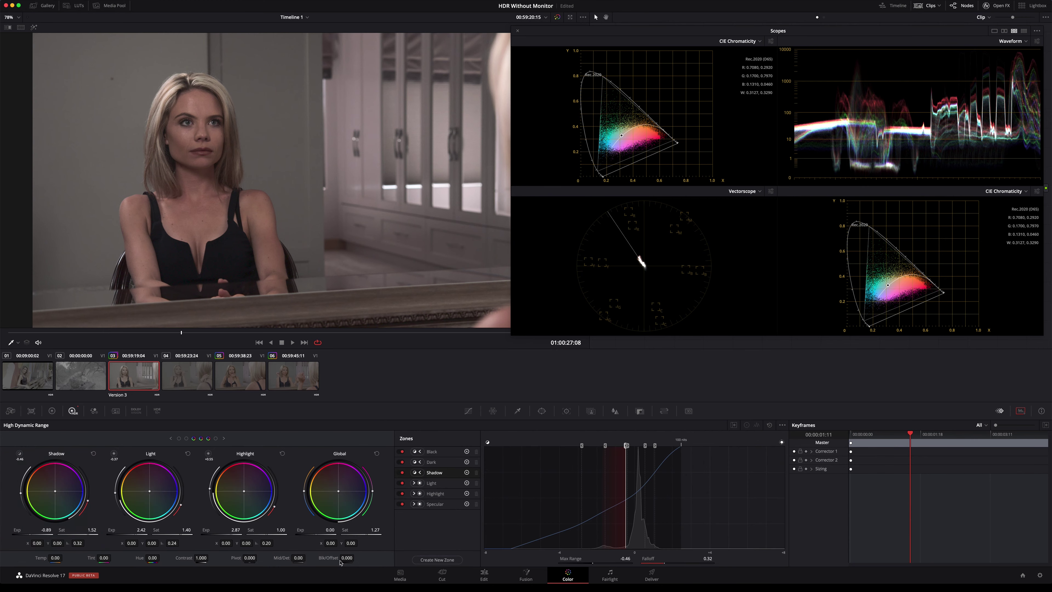
- Raise Global Sat to 1.40, close the floating scopes, and slightly nudge node 01's Global wheel
{"action": "left_click_drag", "start_coordinate": [370, 535], "coordinate": [479, 535]}
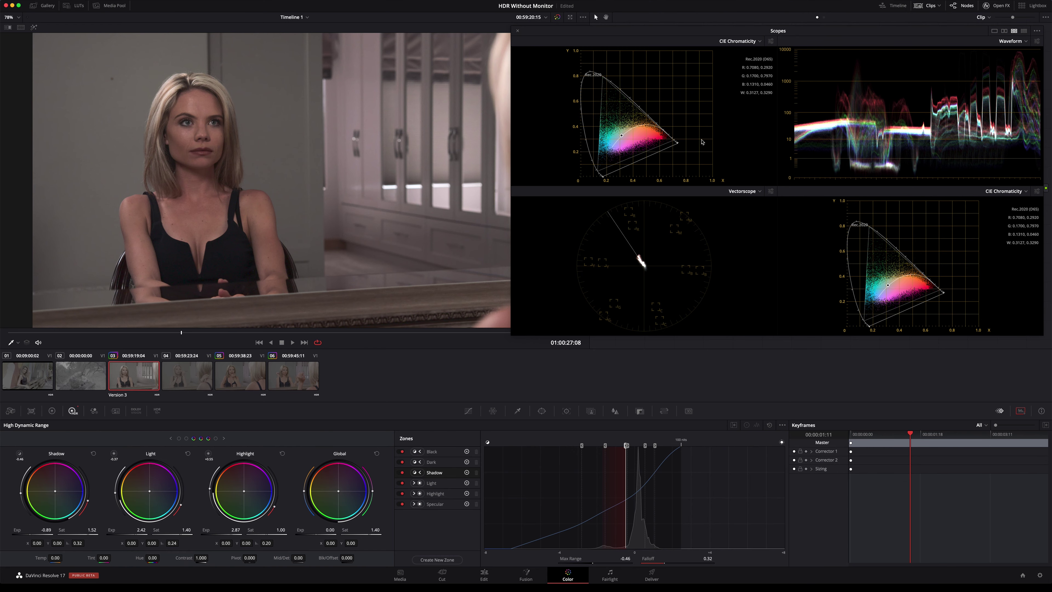
{"action": "left_click", "coordinate": [517, 30]}
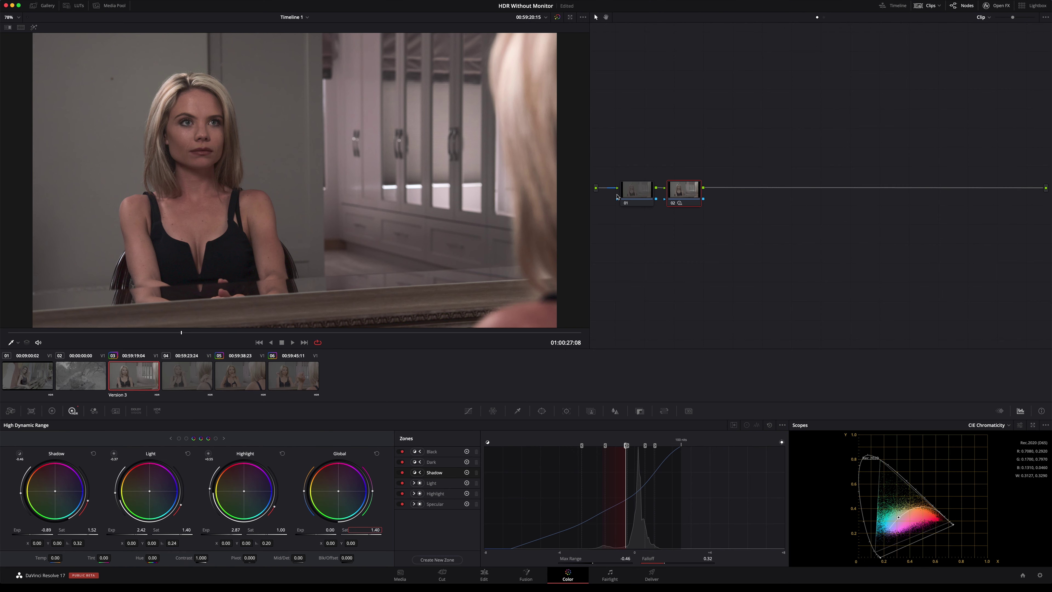
{"action": "left_click", "coordinate": [637, 192]}
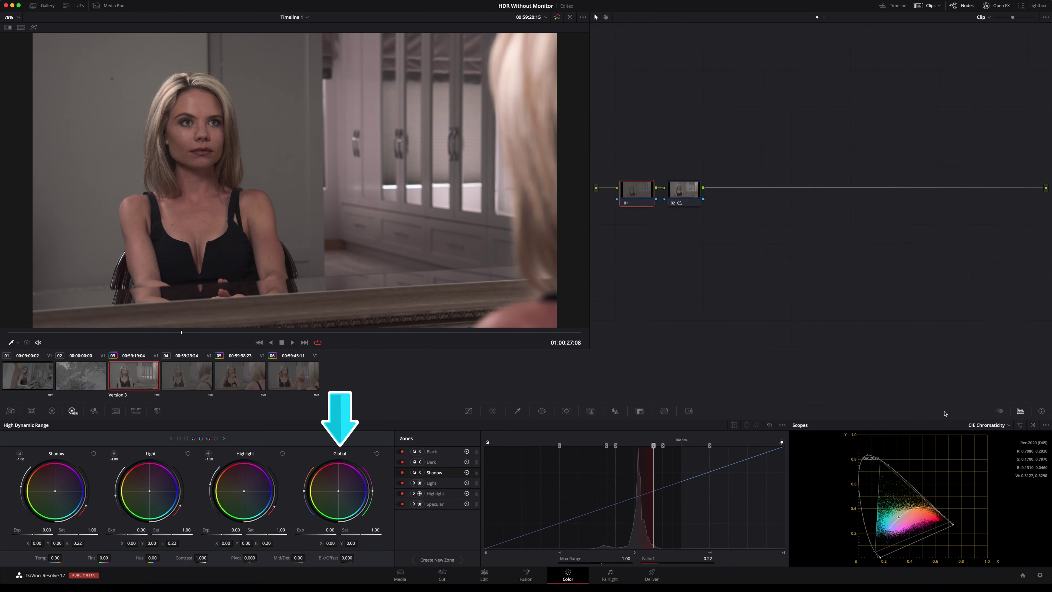
{"action": "left_click", "coordinate": [1033, 425]}
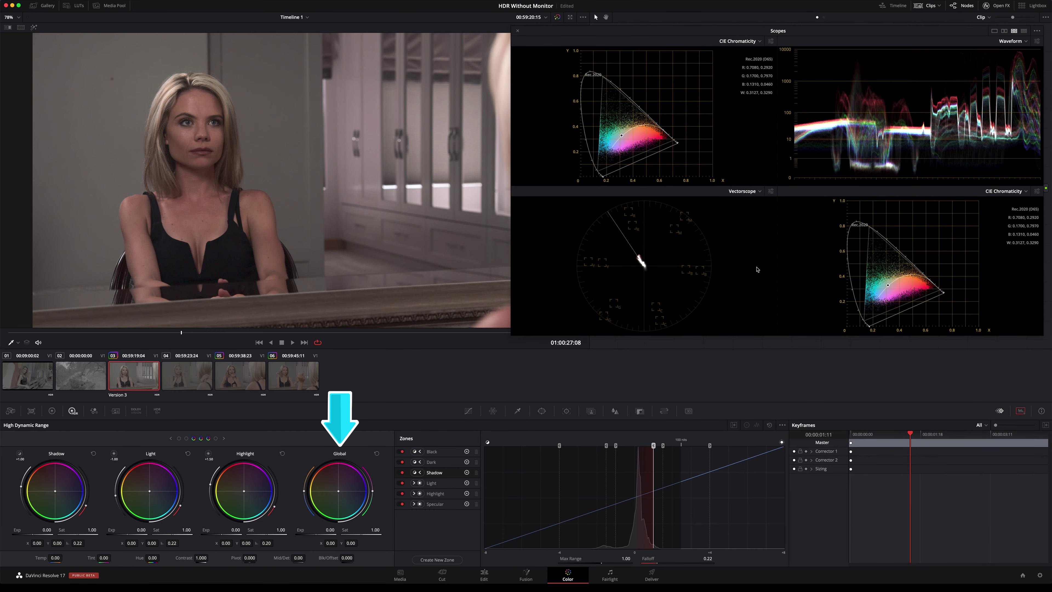
{"action": "key", "text": "super+shift+w"}
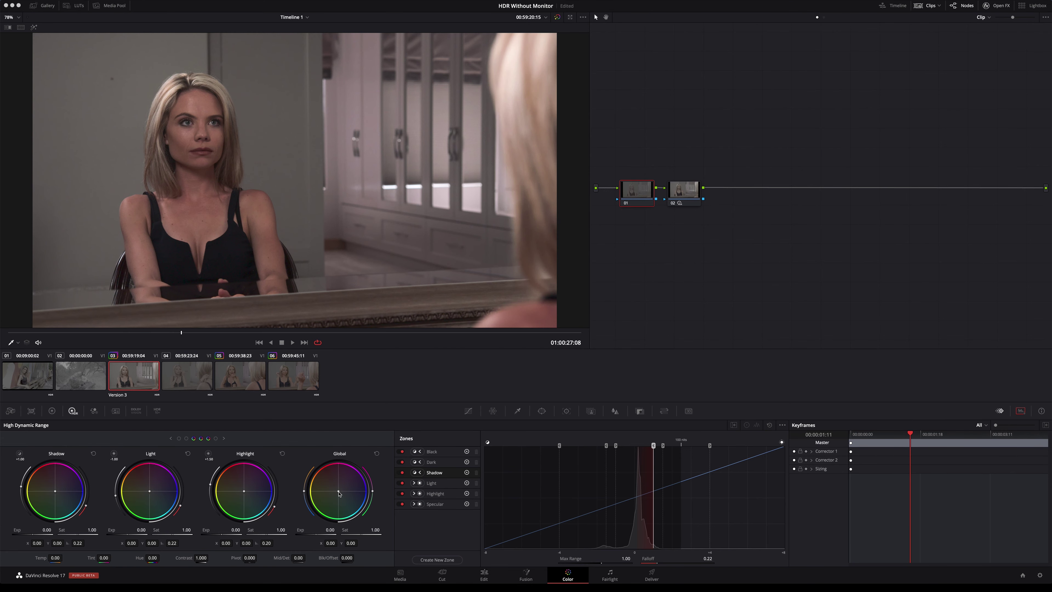
{"action": "left_click_drag", "start_coordinate": [344, 498], "coordinate": [339, 494]}
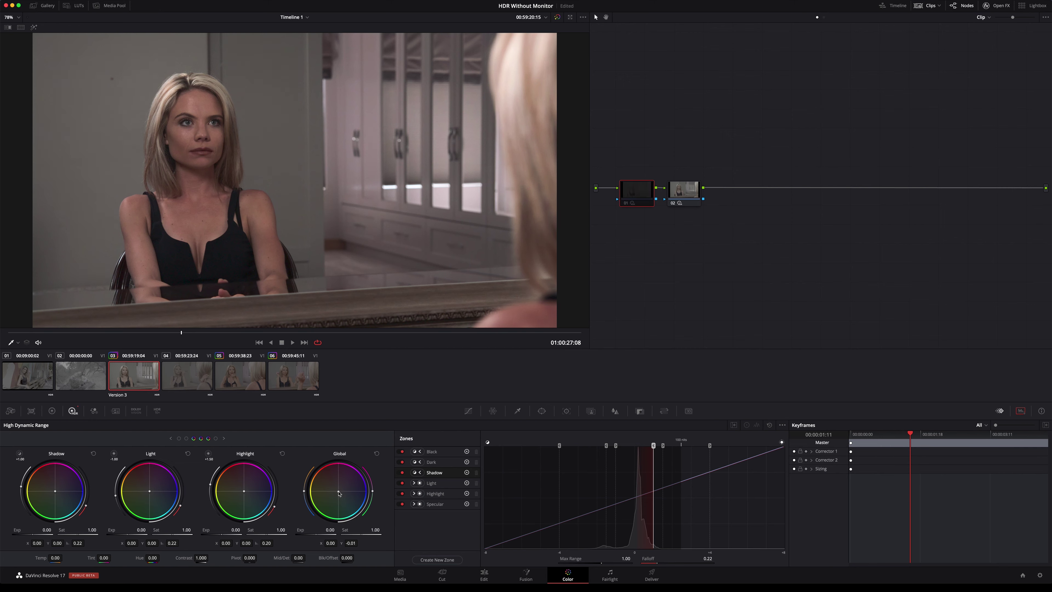
- On the Deliver page, set the codec to Apple ProRes 4444 XQ
{"action": "left_click", "coordinate": [654, 578]}
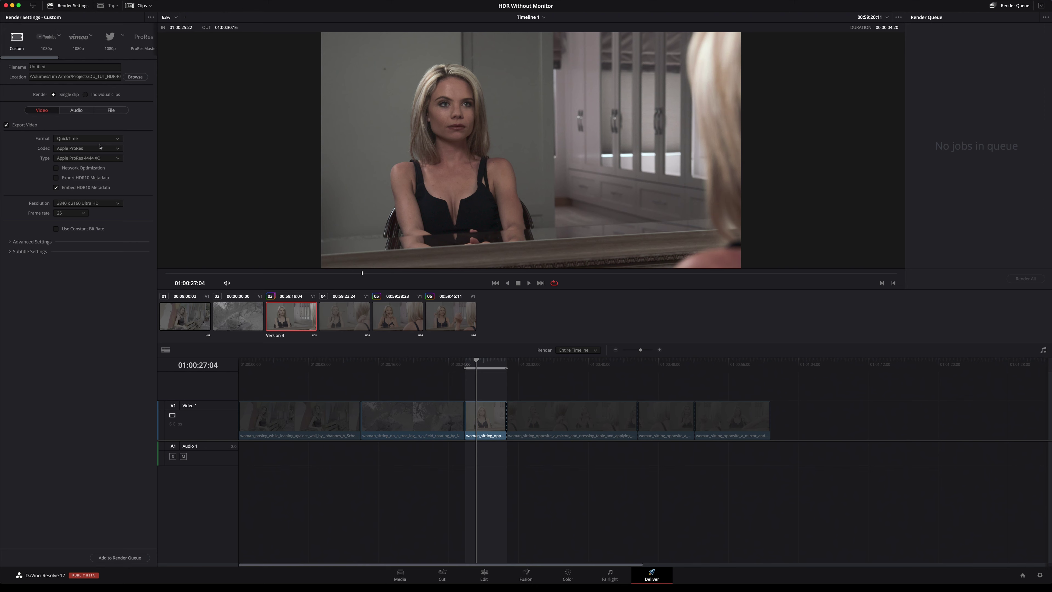
{"action": "left_click", "coordinate": [99, 148]}
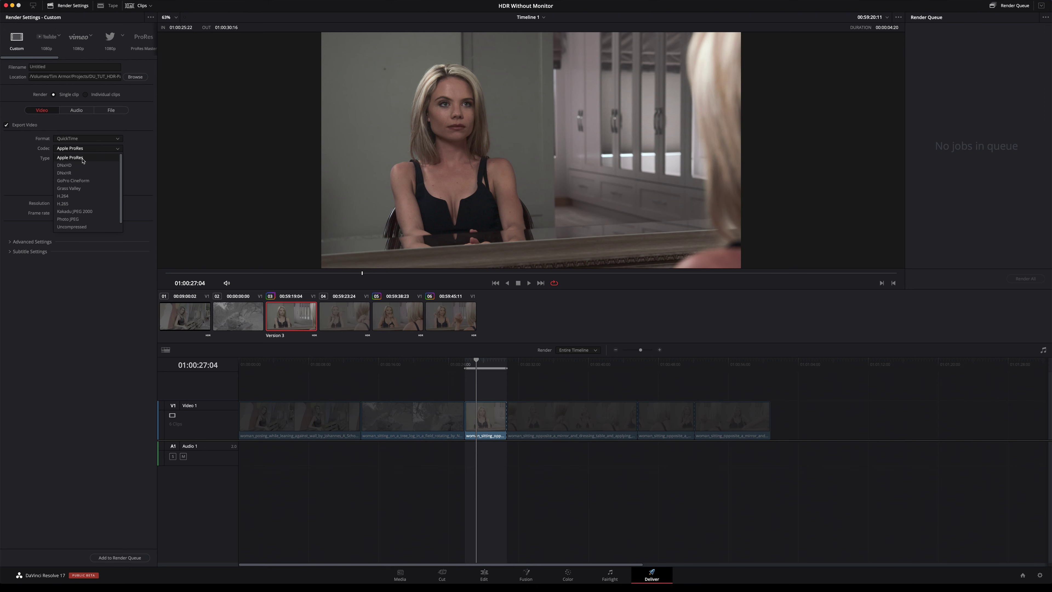
{"action": "left_click", "coordinate": [70, 173]}
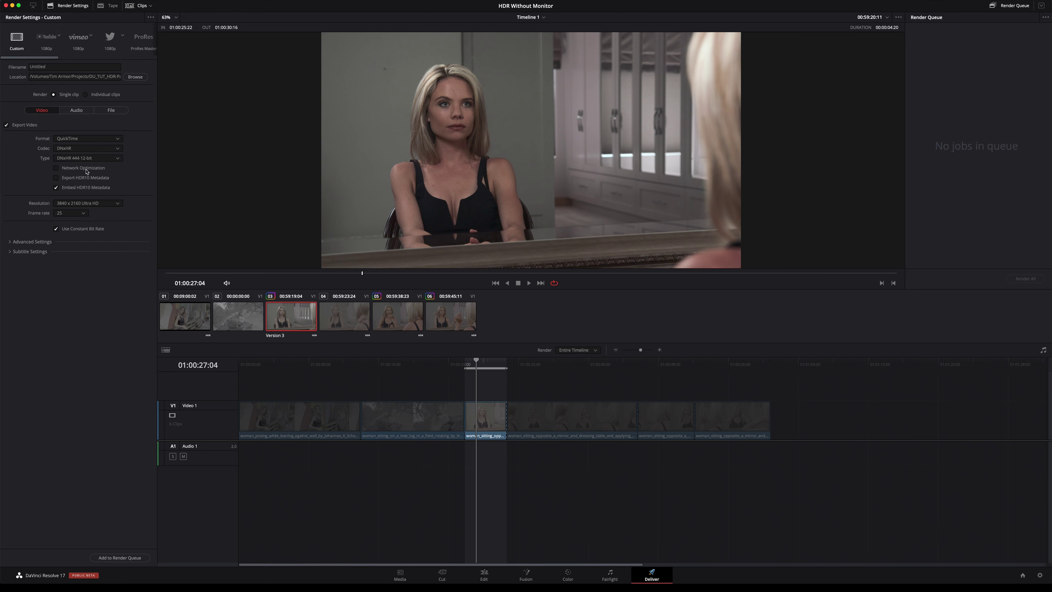
{"action": "left_click", "coordinate": [87, 152]}
{"action": "left_click", "coordinate": [78, 159]}
{"action": "left_click", "coordinate": [108, 160]}
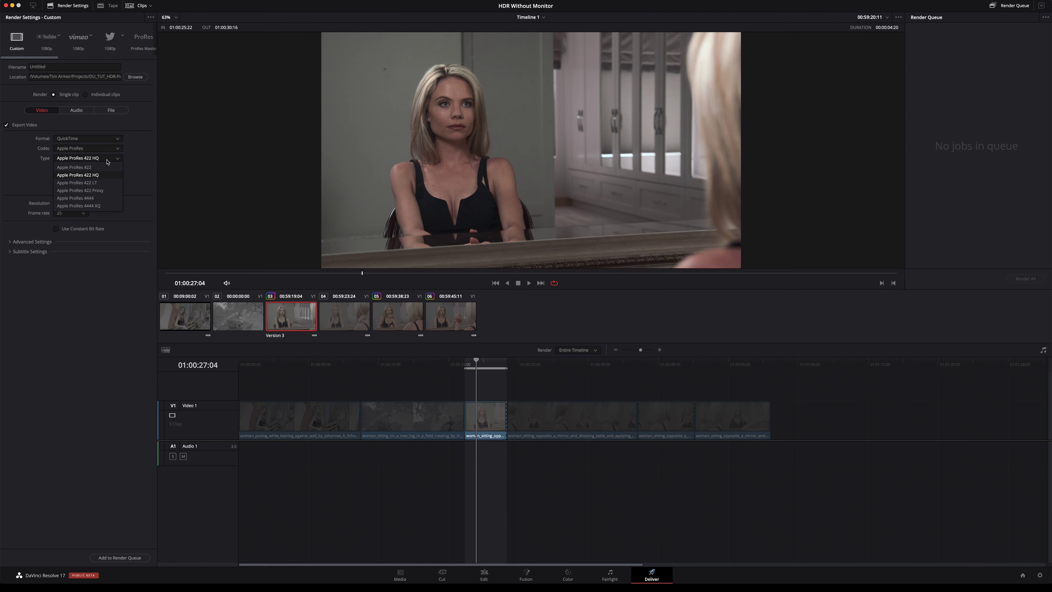
{"action": "left_click", "coordinate": [102, 206]}
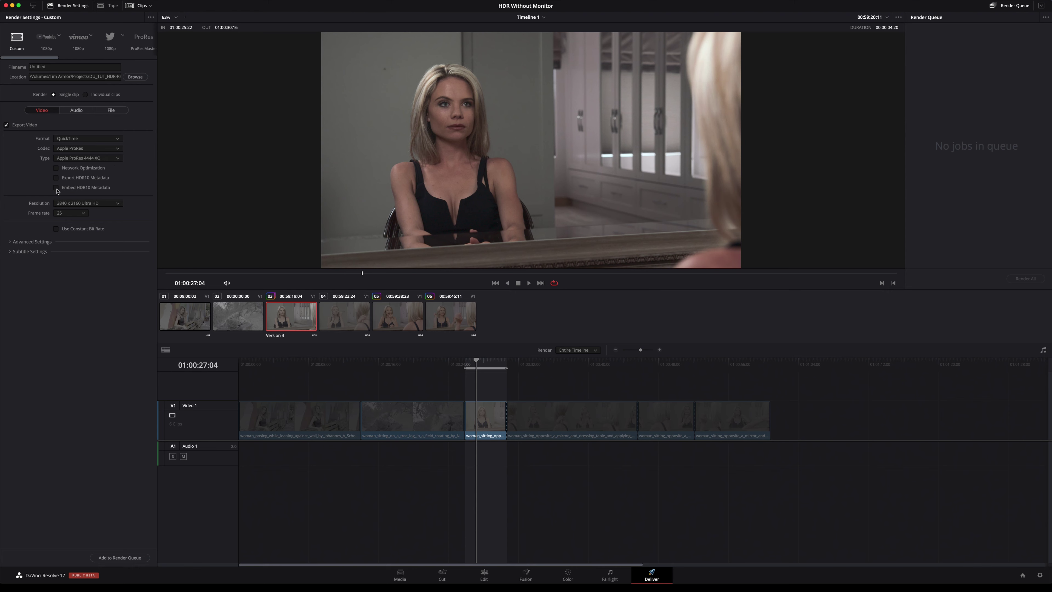
- Highlight the HDR10 metadata and 3840 x 2160 settings, expand Advanced Settings, and browse for the location
{"action": "left_click_drag", "start_coordinate": [63, 194], "coordinate": [119, 195]}
{"action": "left_click_drag", "start_coordinate": [54, 210], "coordinate": [40, 209]}
{"action": "left_click", "coordinate": [12, 246]}
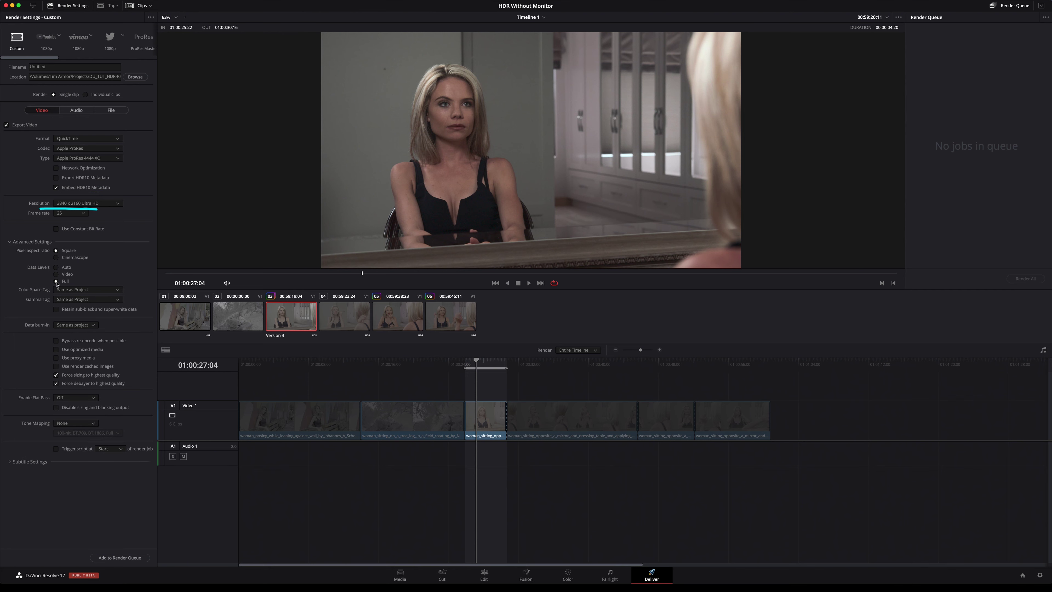
{"action": "left_click_drag", "start_coordinate": [24, 277], "coordinate": [32, 264]}
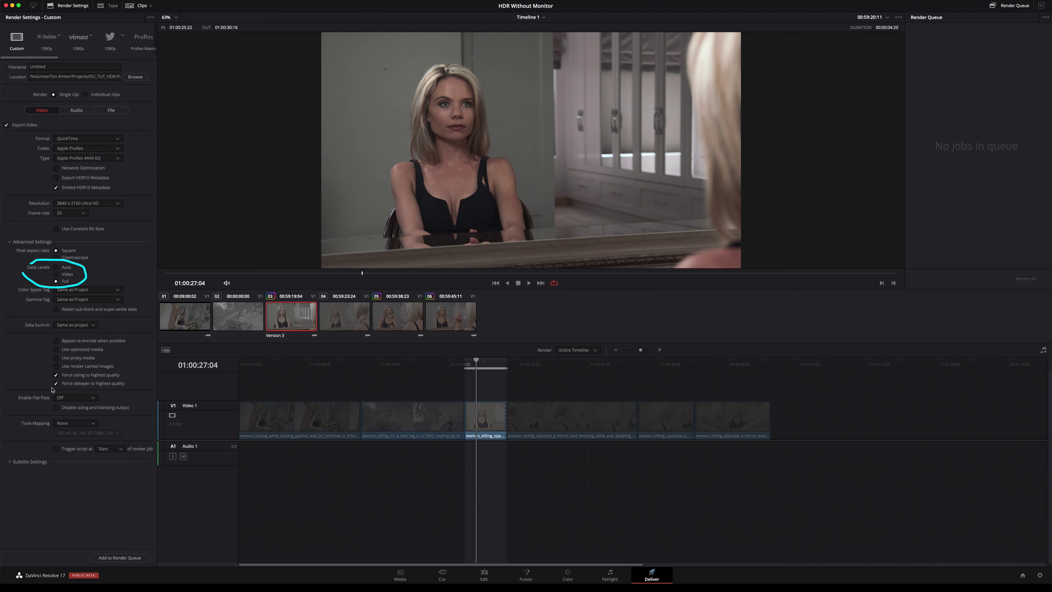
{"action": "left_click_drag", "start_coordinate": [53, 390], "coordinate": [50, 394]}
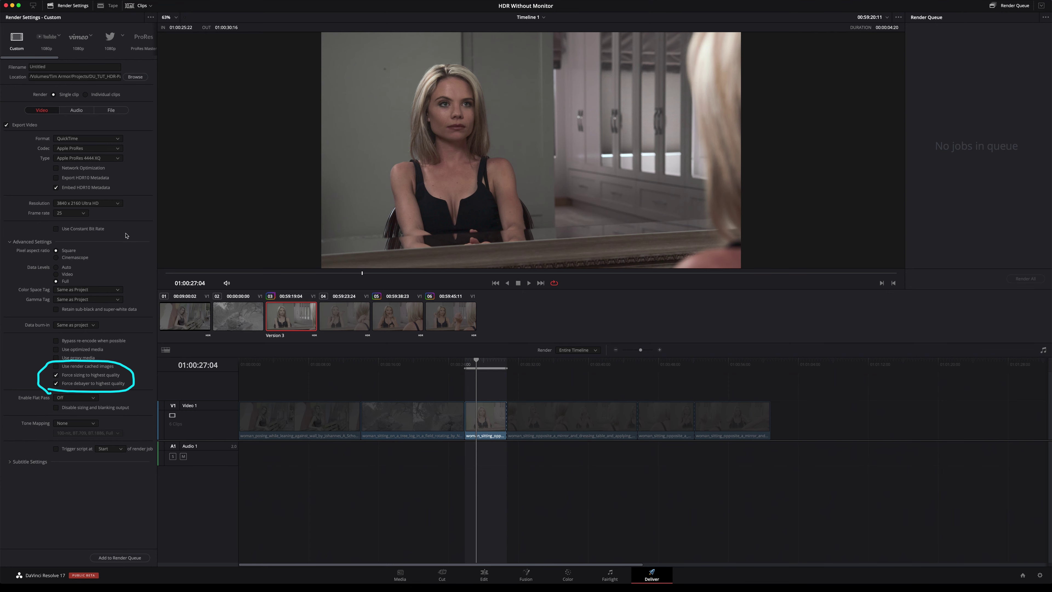
{"action": "left_click", "coordinate": [135, 76]}
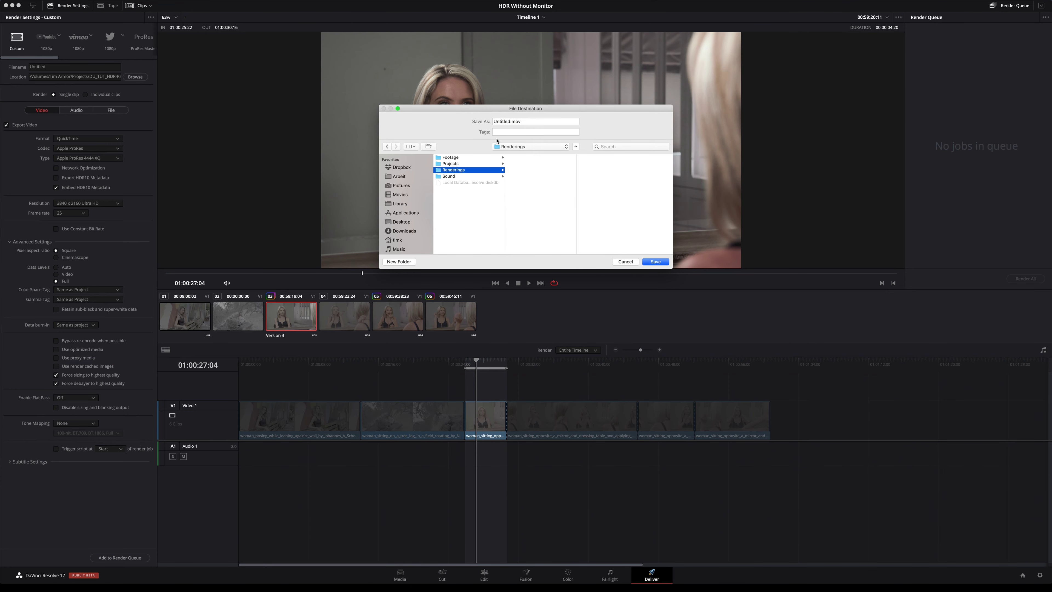
- Save the output as Test.mov in Renderings, queue it, then cancel the full-timeline render
{"action": "double_click", "coordinate": [503, 121]}
{"action": "type", "text": "Test"}
{"action": "left_click", "coordinate": [653, 262]}
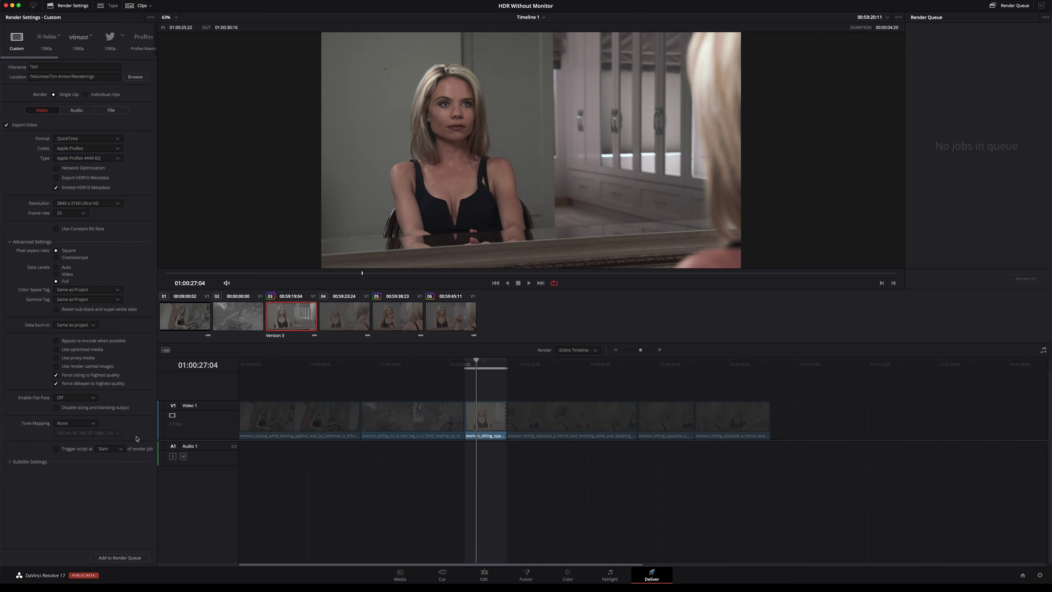
{"action": "left_click", "coordinate": [120, 557]}
{"action": "left_click", "coordinate": [1021, 281]}
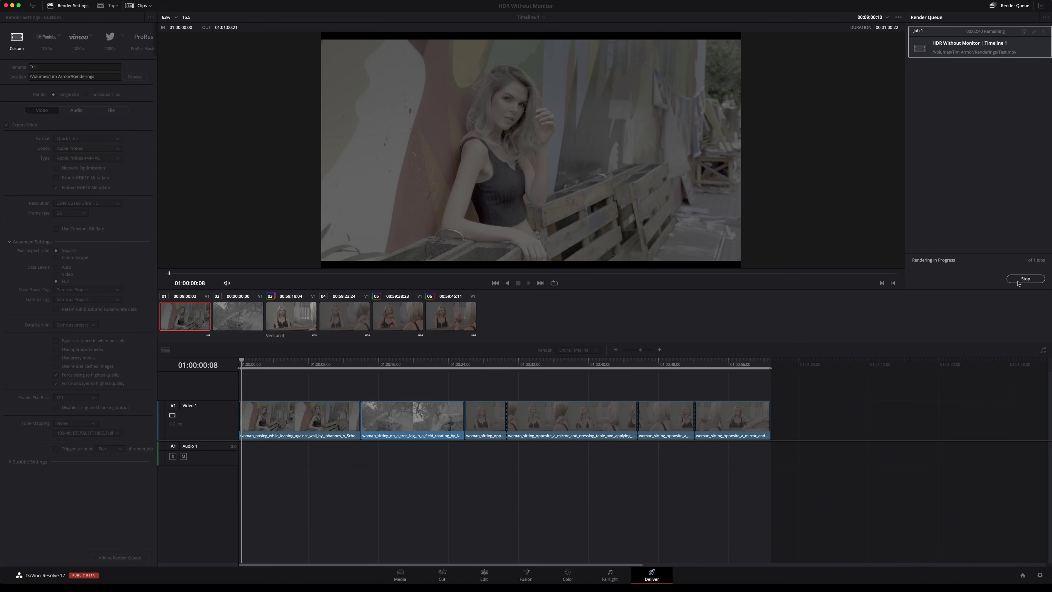
{"action": "left_click", "coordinate": [1028, 280]}
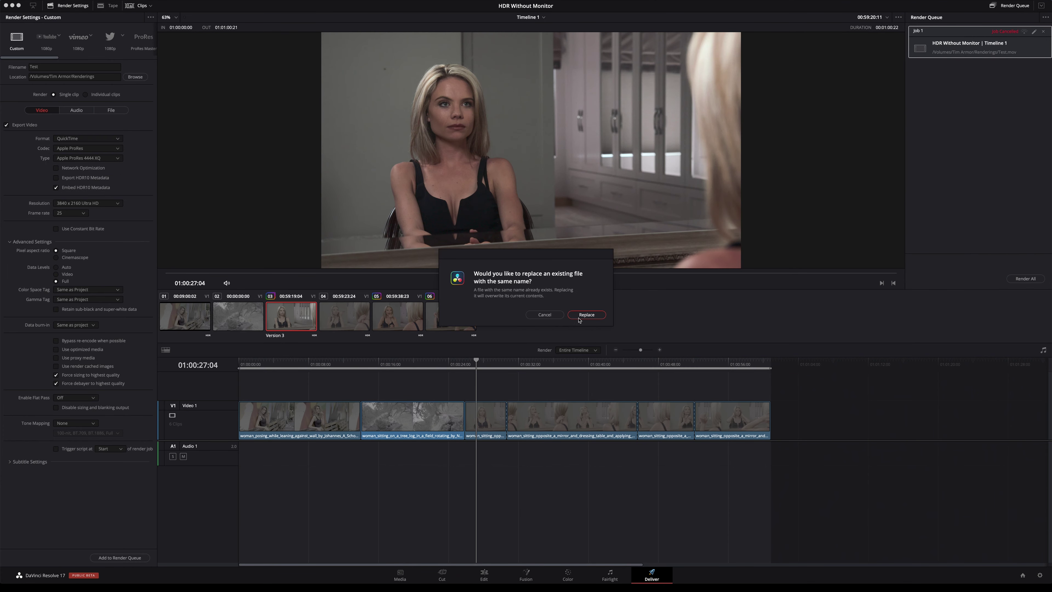
{"action": "left_click", "coordinate": [545, 317]}
- Mark In/Out on the current clip, queue and render it as Job 2, then switch to Finder
{"action": "key", "text": "x"}
{"action": "left_click", "coordinate": [119, 557]}
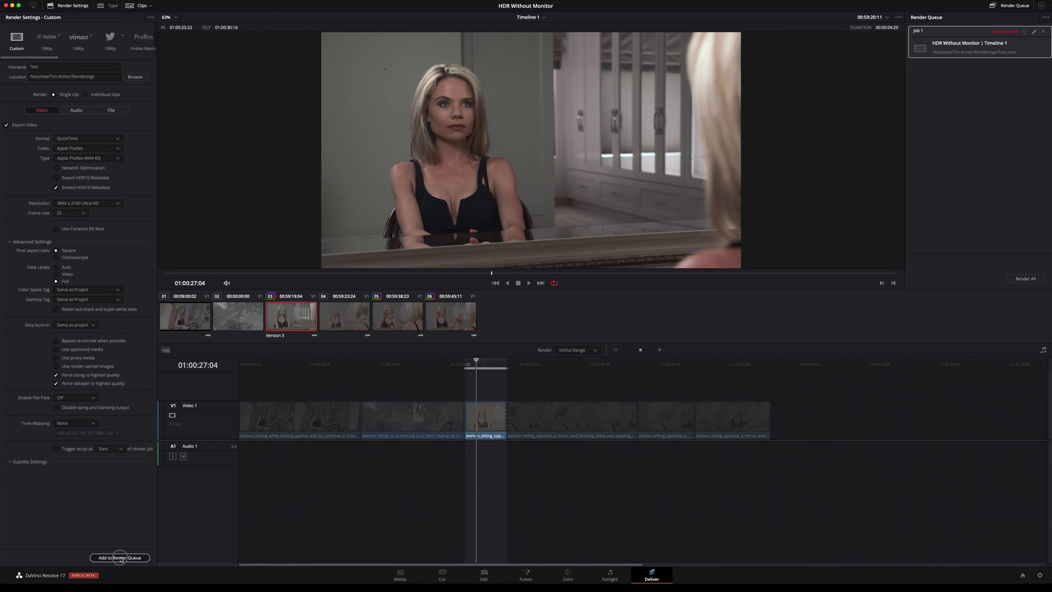
{"action": "left_click", "coordinate": [586, 311]}
{"action": "left_click", "coordinate": [1027, 278]}
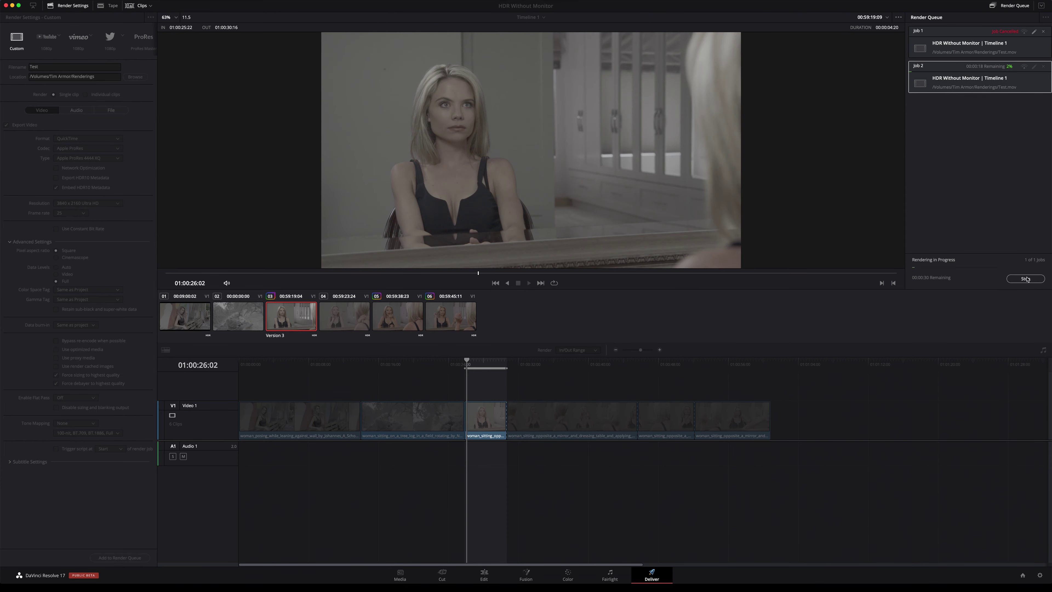
{"action": "key", "text": "super+Tab"}
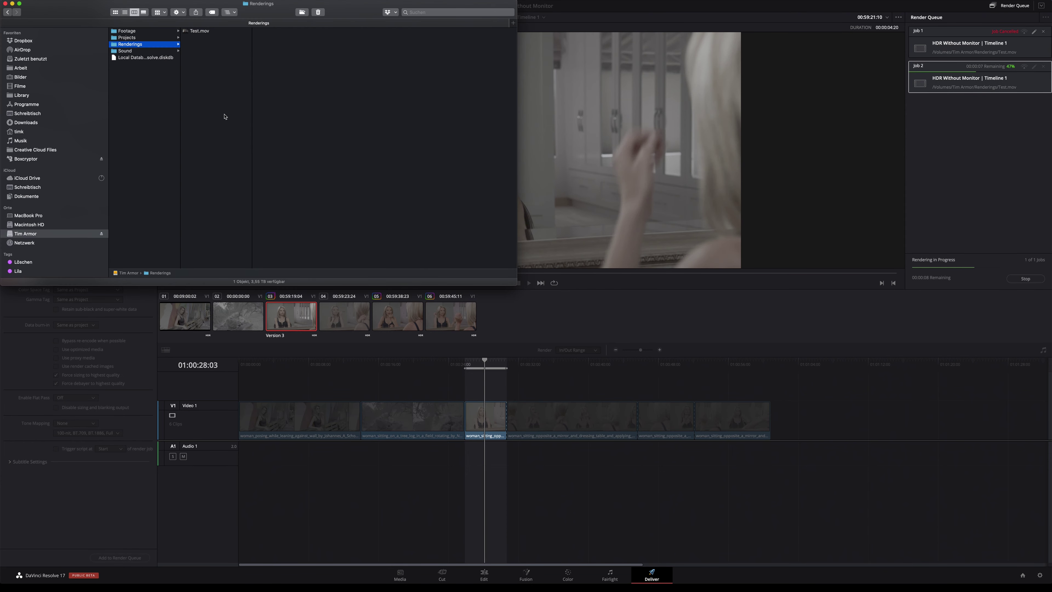
- Verify in Test.mov's Get Info that it is ProRes 4444 XQ with an HDR10 colour profile, then return to Resolve's Color page
{"action": "right_click", "coordinate": [191, 31]}
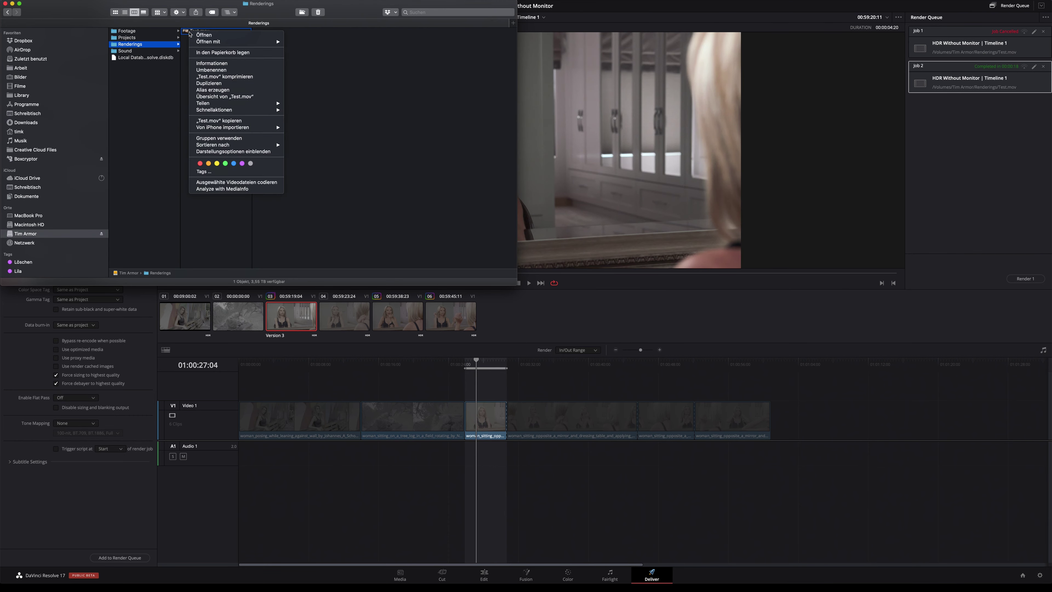
{"action": "left_click", "coordinate": [212, 63]}
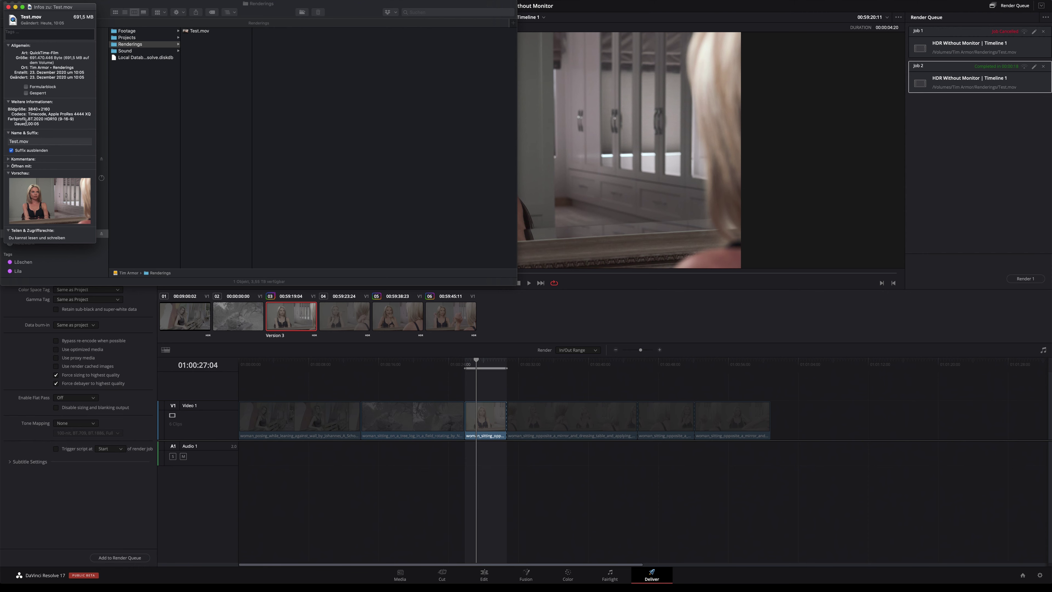
{"action": "left_click_drag", "start_coordinate": [22, 125], "coordinate": [21, 120]}
{"action": "left_click", "coordinate": [14, 6]}
{"action": "left_click", "coordinate": [781, 140]}
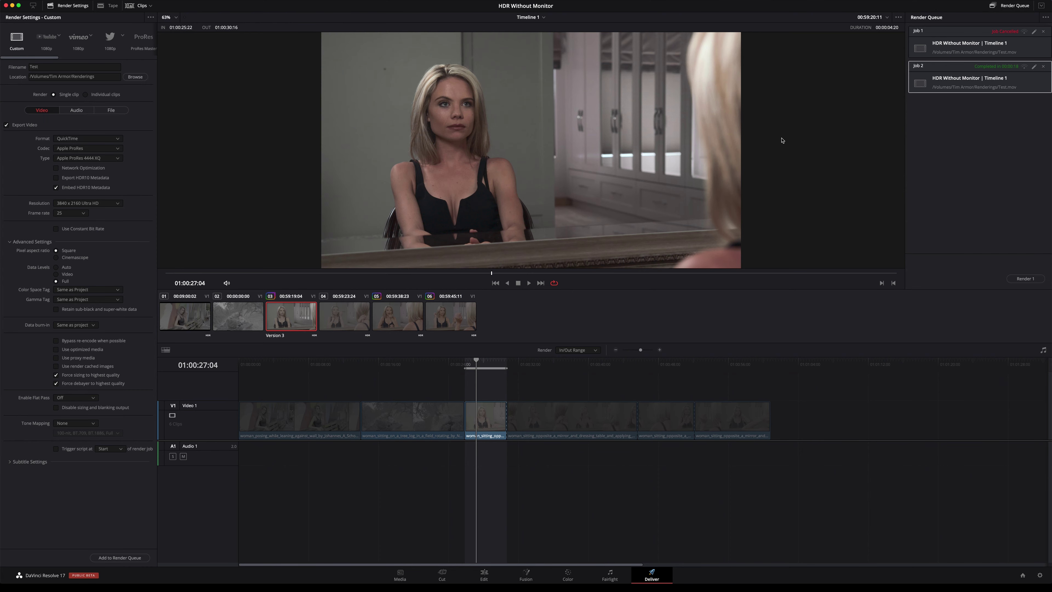
{"action": "left_click", "coordinate": [568, 576]}
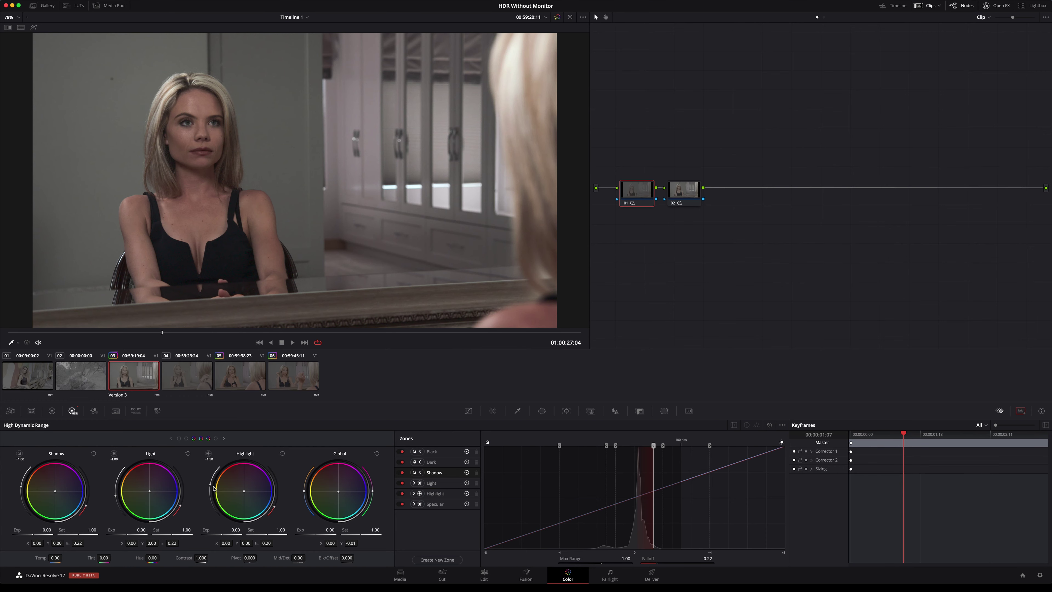
{"action": "key", "text": "super+Tab"}
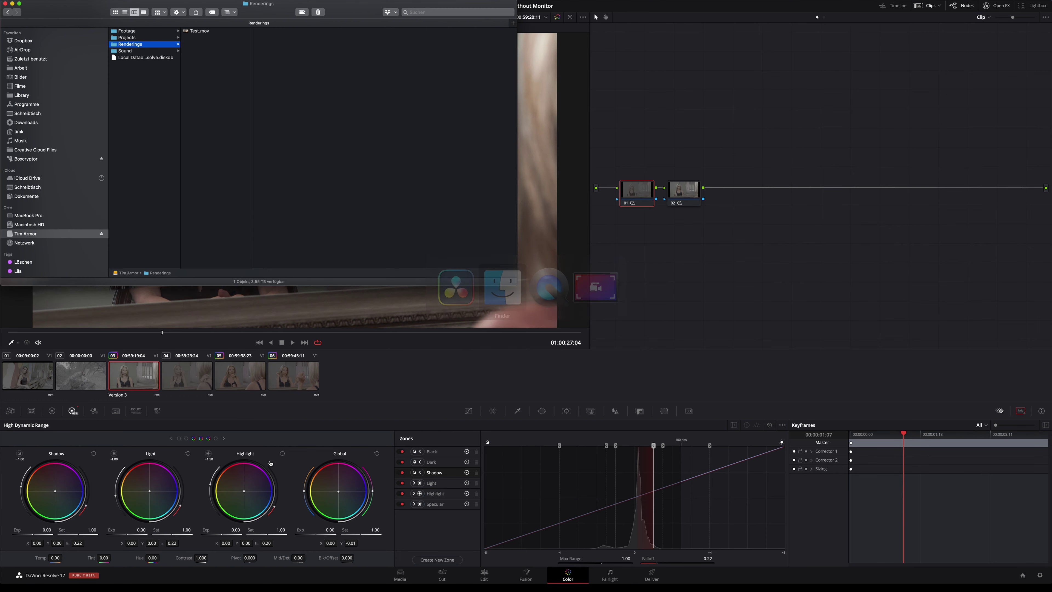
{"action": "double_click", "coordinate": [198, 33]}
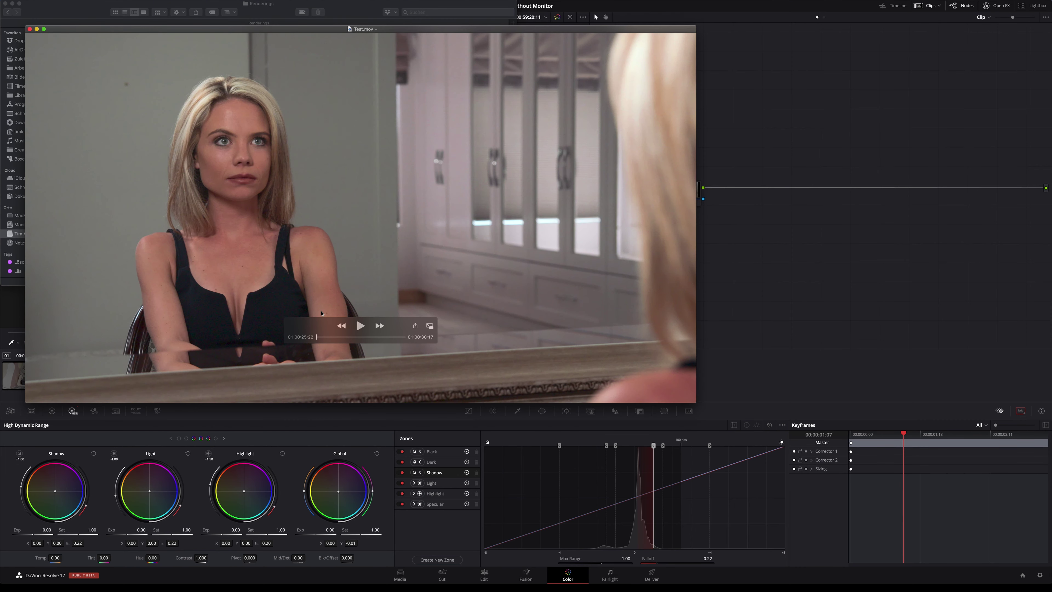
{"action": "mouse_move", "coordinate": [324, 342]}
{"action": "left_mouse_down"}
{"action": "mouse_move", "coordinate": [407, 337]}
{"action": "mouse_move", "coordinate": [351, 339]}
{"action": "left_mouse_up"}
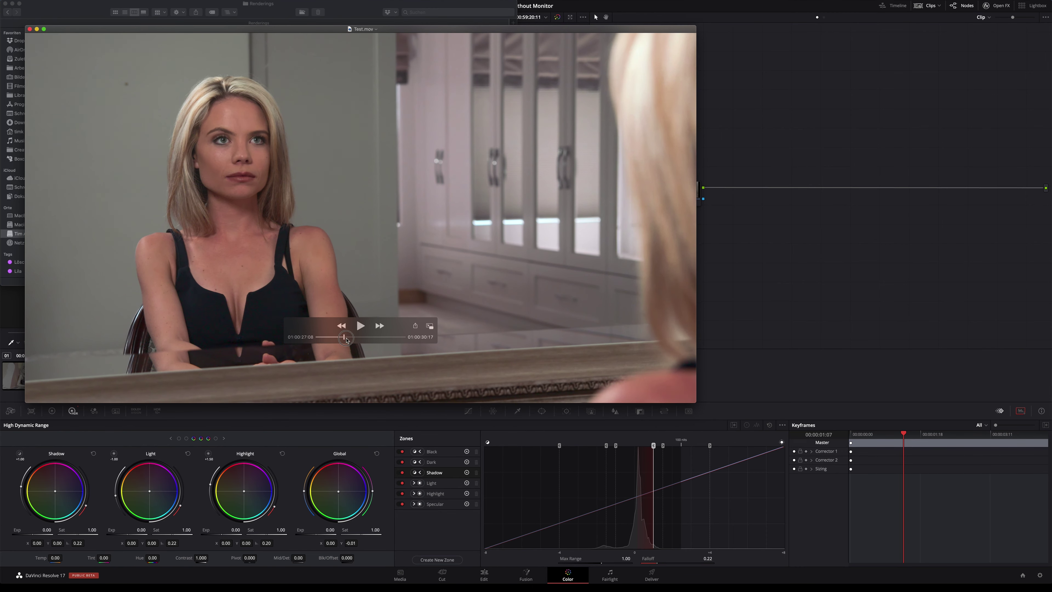
{"action": "double_click", "coordinate": [400, 269]}
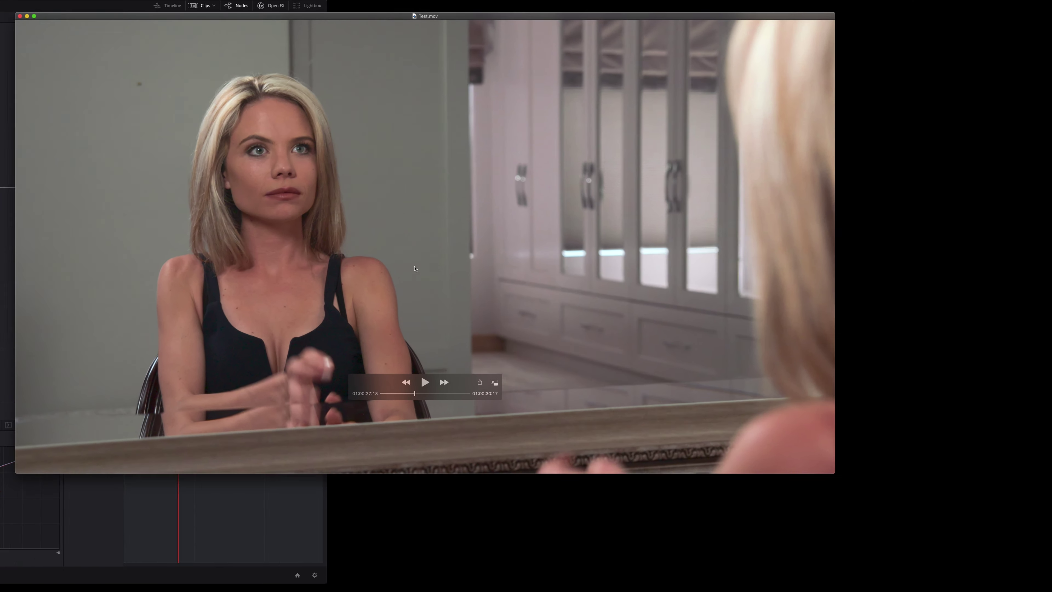
{"action": "key", "text": "space"}
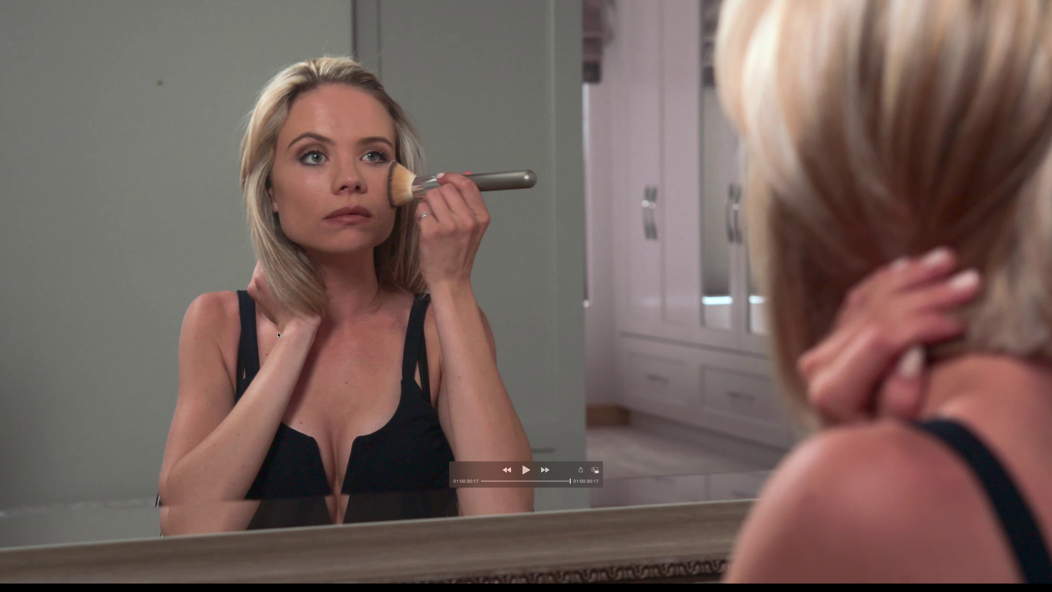
{"action": "key", "text": "Escape"}
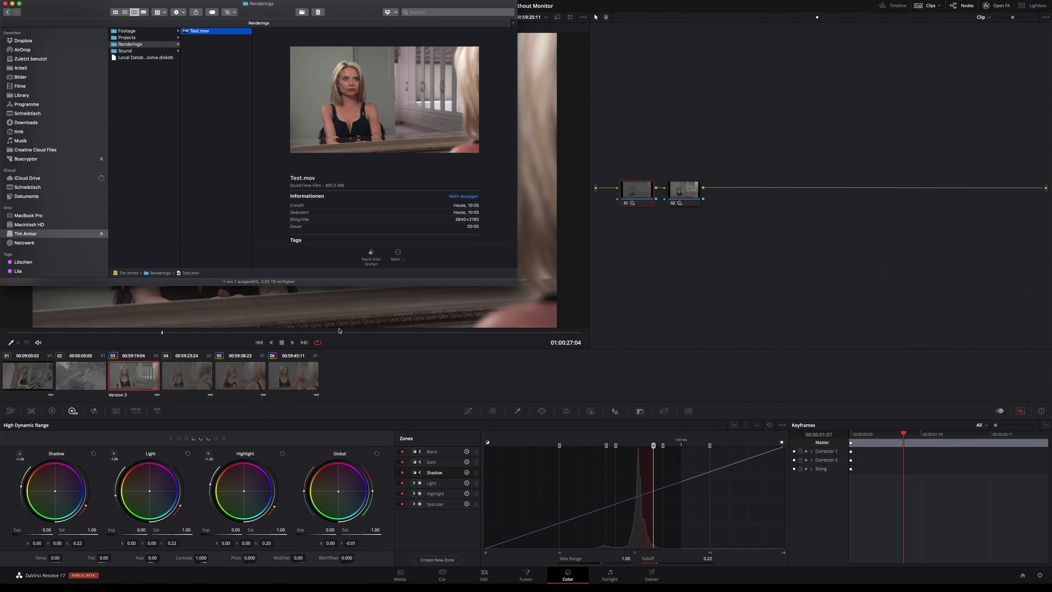
{"action": "left_click", "coordinate": [648, 285]}
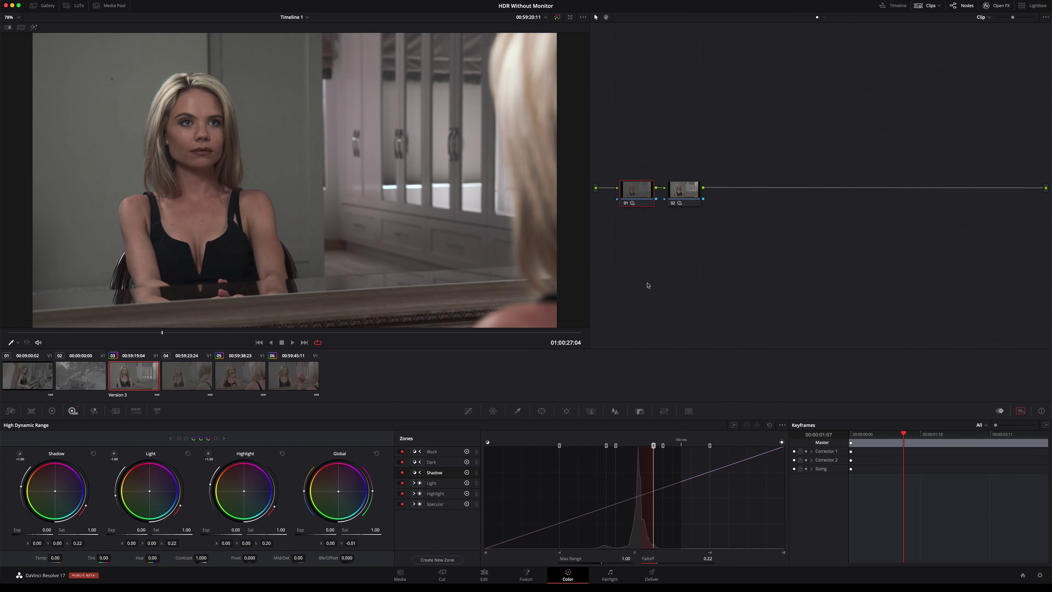